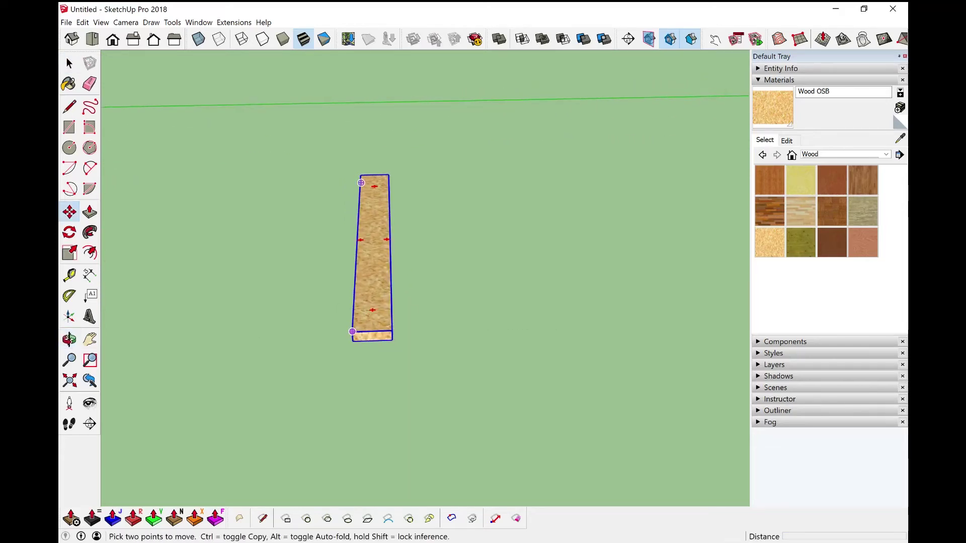
Orbit to an oblique view of the finished pallet, then deselect it.
left_click(353, 331)
middle_click_drag(353, 332, 386, 354)
key("space")
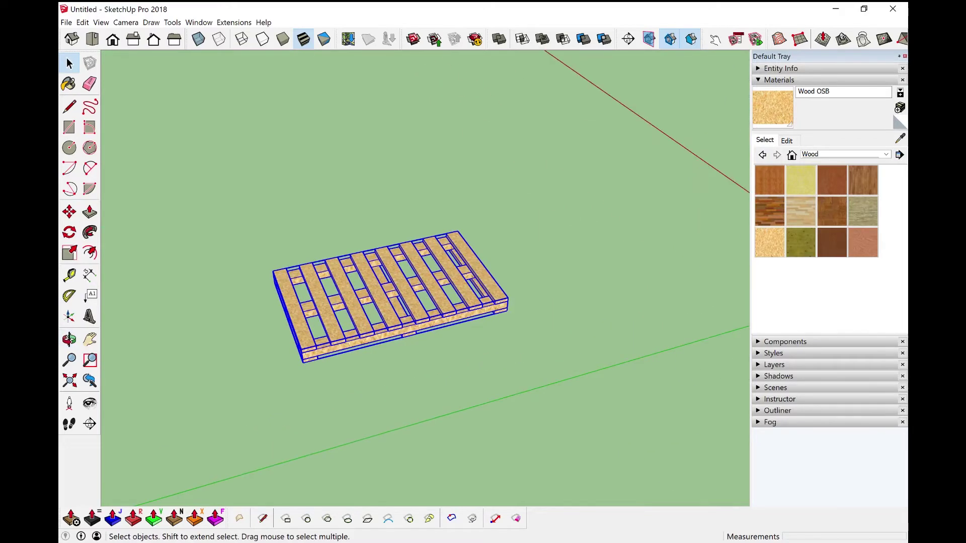
scroll(389, 407, "up", 5)
scroll(388, 408, "down", 2)
key("Escape")
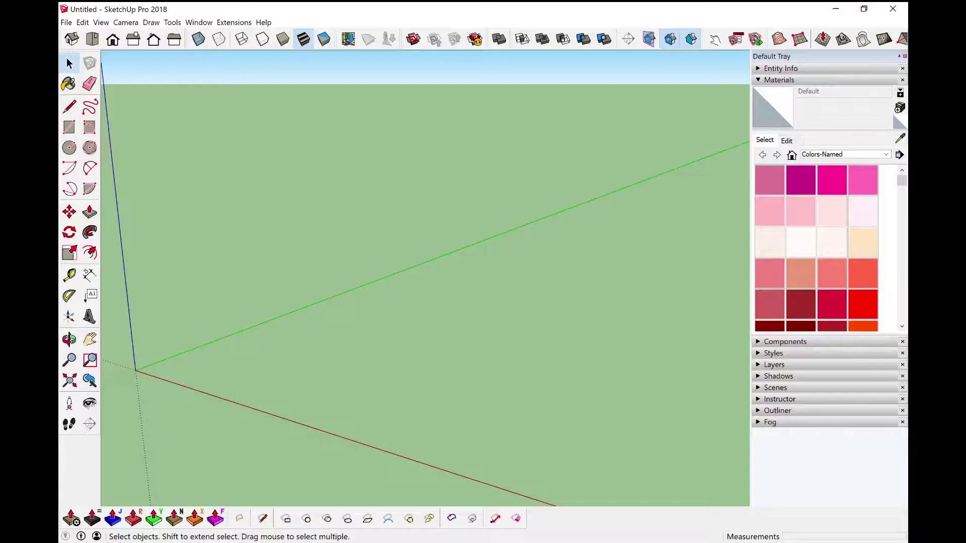
Draw a flat 500 mm by 100 mm plank rectangle on the ground.
mouse_move(423, 279)
middle_mouse_down()
mouse_move(483, 294)
mouse_move(387, 338)
middle_mouse_up()
key("r")
left_click(380, 342)
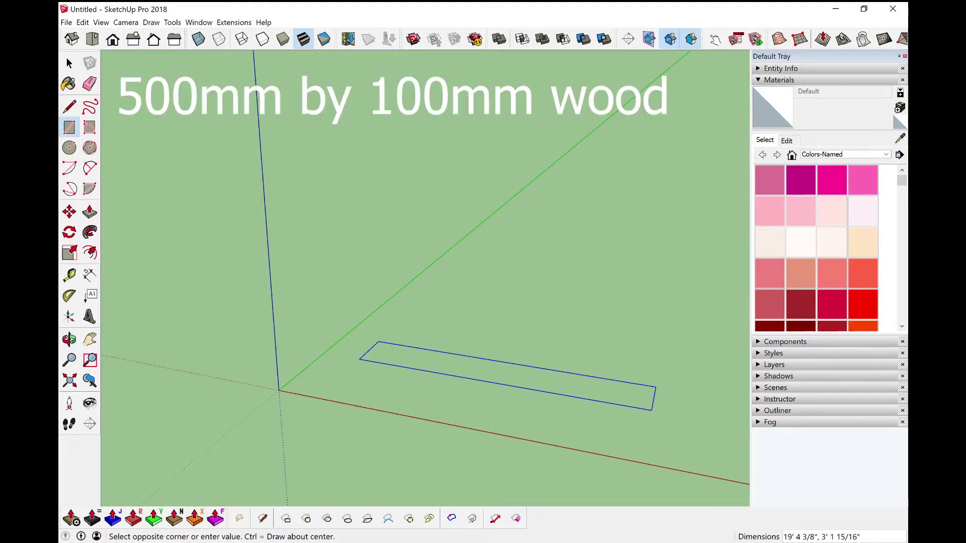
type("3'")
type(",10cm")
key("Return")
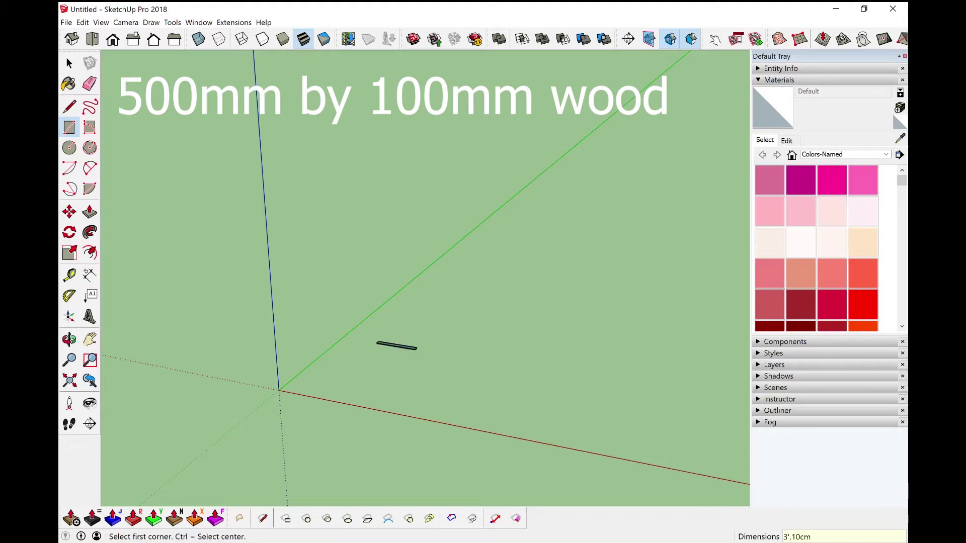
key("space")
mouse_move(397, 348)
middle_mouse_down()
mouse_move(354, 302)
mouse_move(366, 287)
middle_mouse_up()
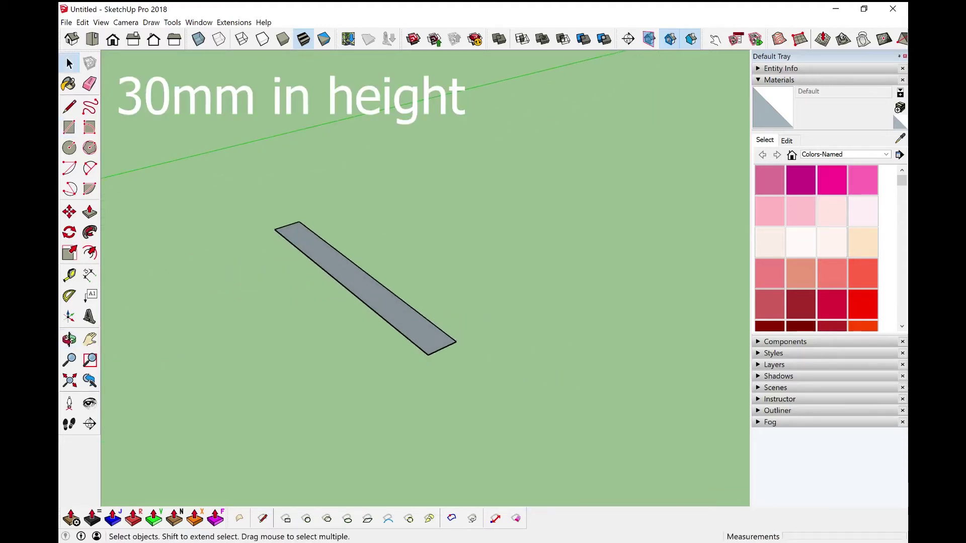
Push the rectangle up into a 30 mm thick board, undoing the over-tall attempt.
key("ctrl+a")
key("p")
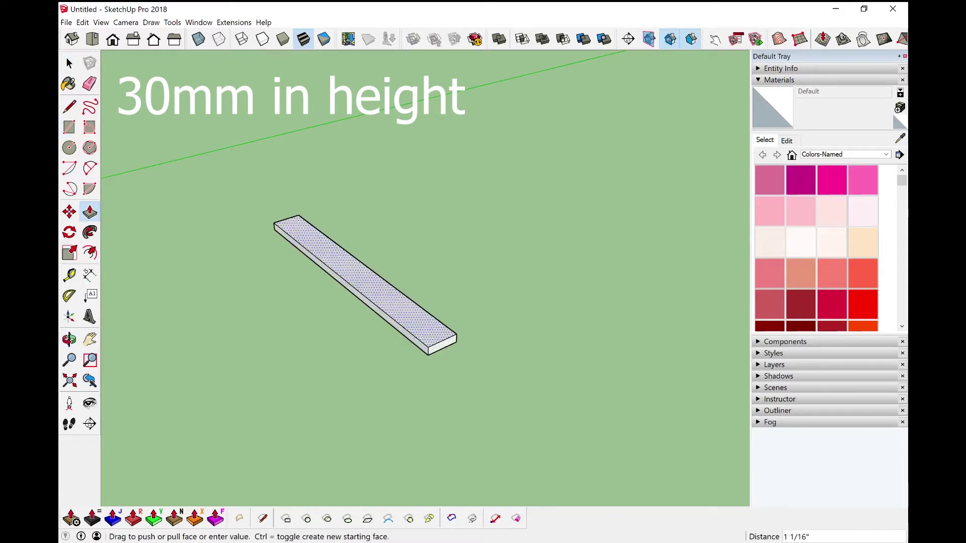
type("30")
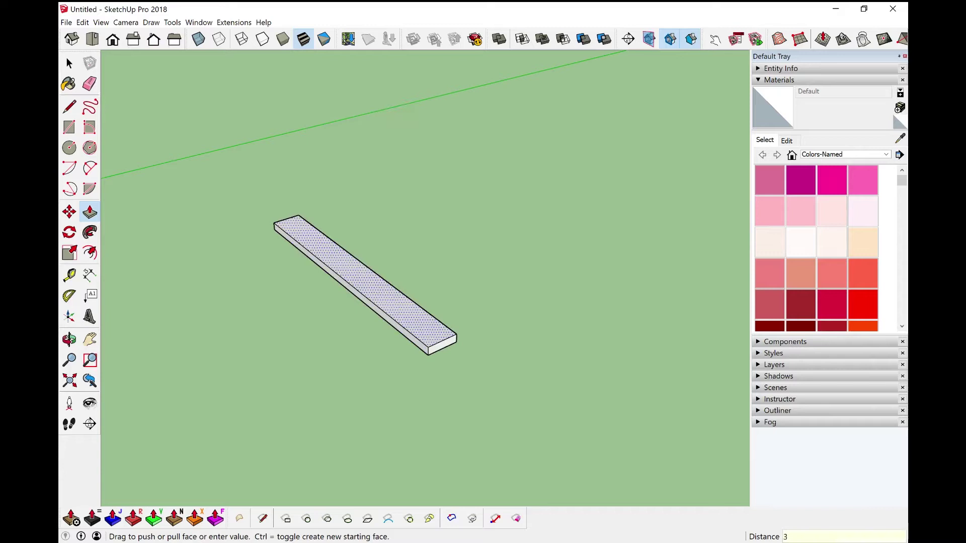
key("Return")
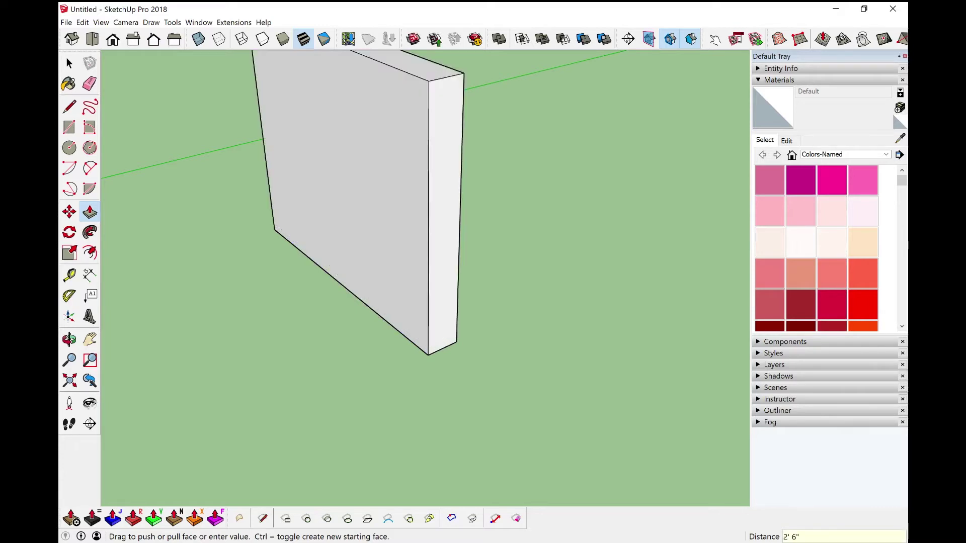
key("ctrl+z")
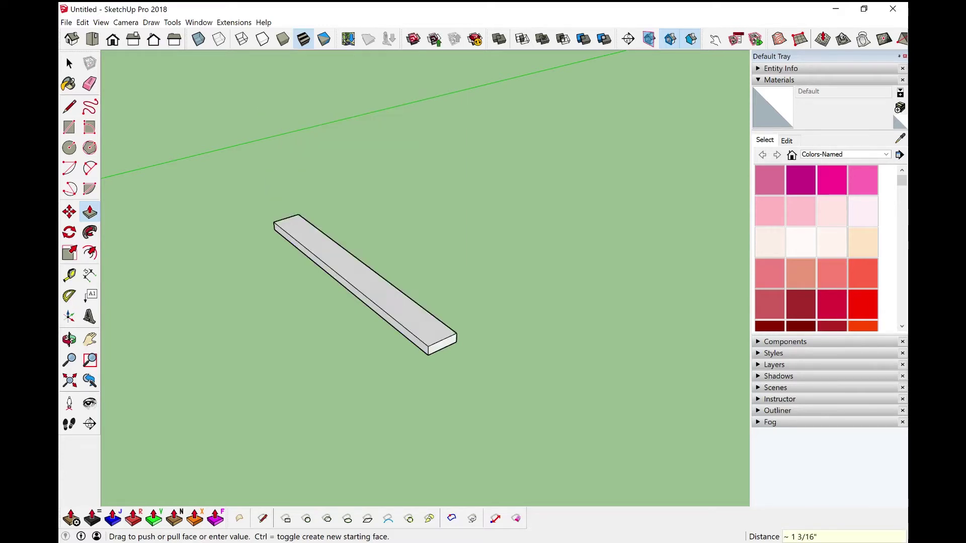
key("space")
middle_click_drag(362, 286, 393, 249)
key("space")
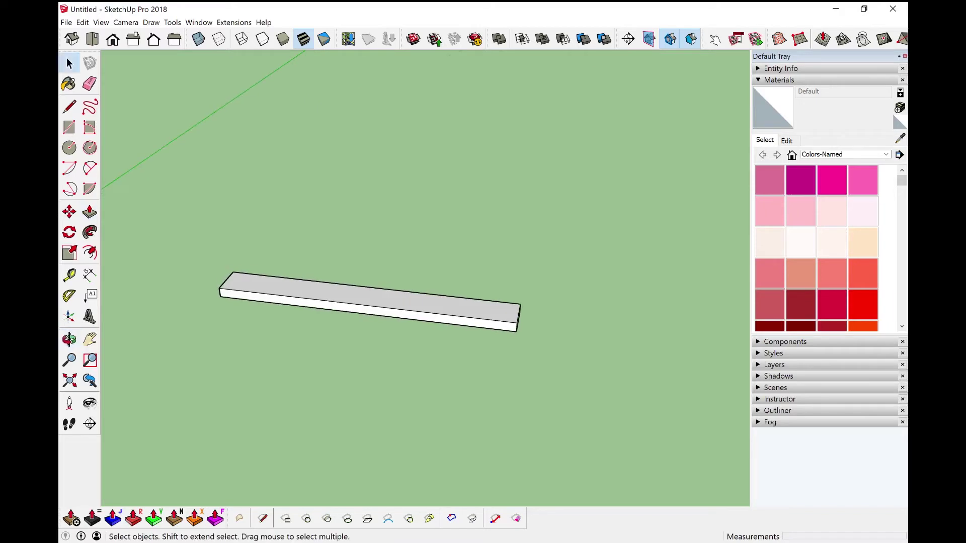
Paint the plank with the Wood OSB material from the Wood collection.
left_click_drag(154, 228, 588, 385)
middle_click_drag(370, 302, 374, 299)
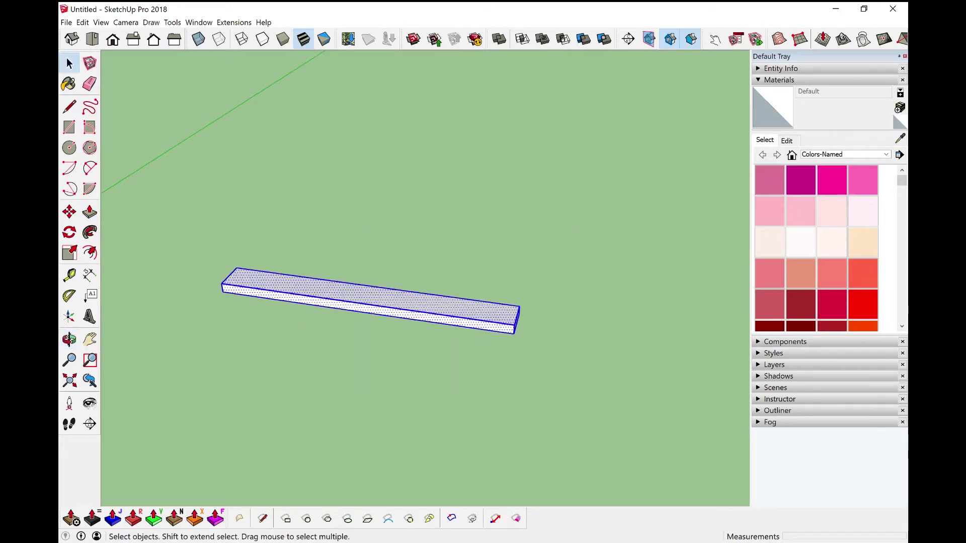
key("b")
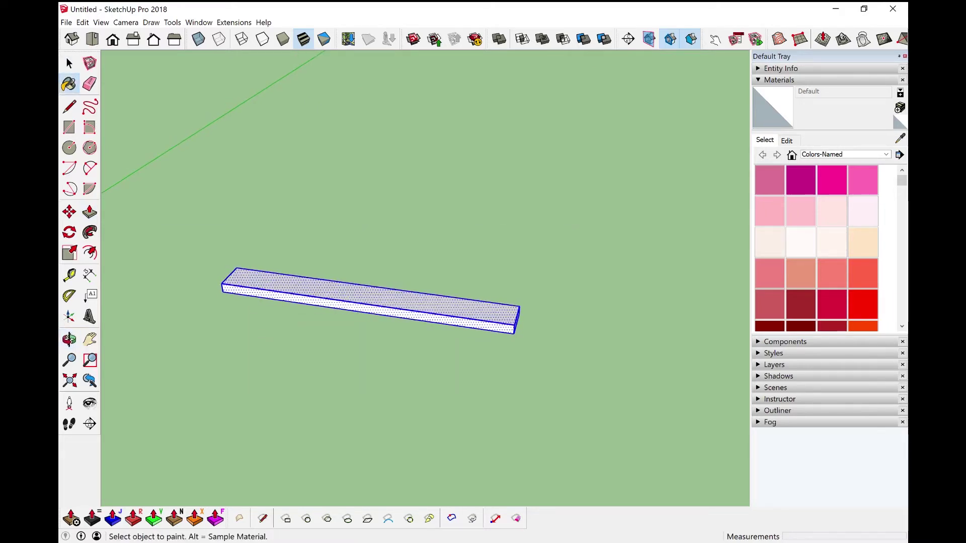
left_click(846, 154)
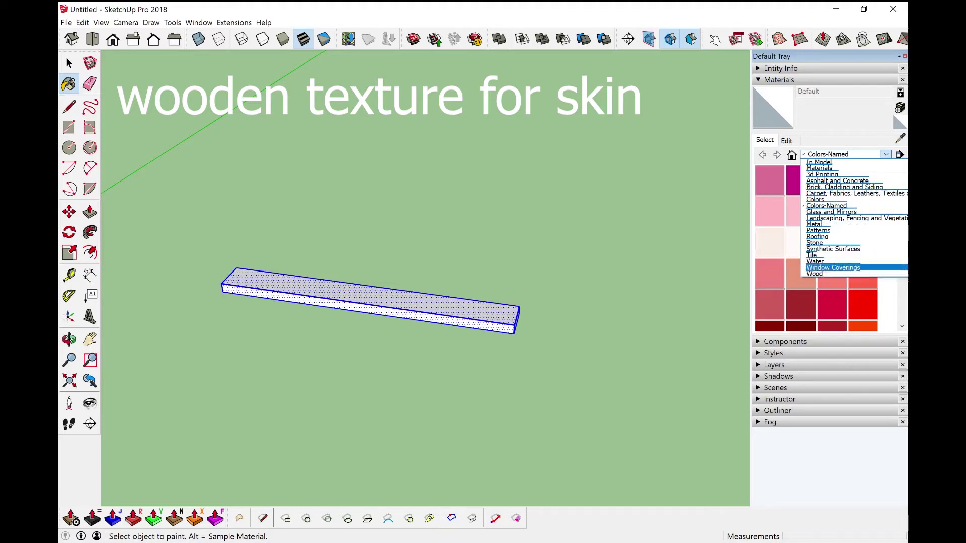
key("Return")
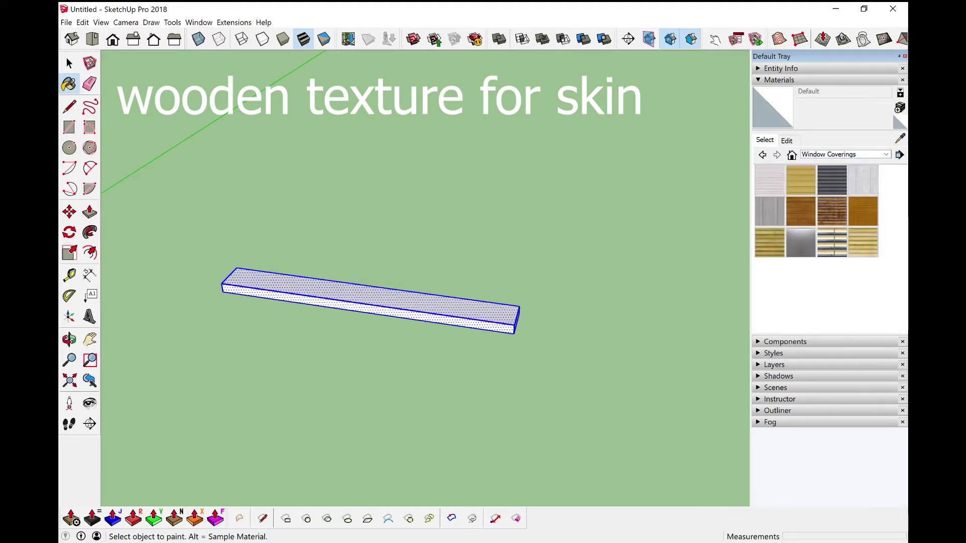
key("alt+Down")
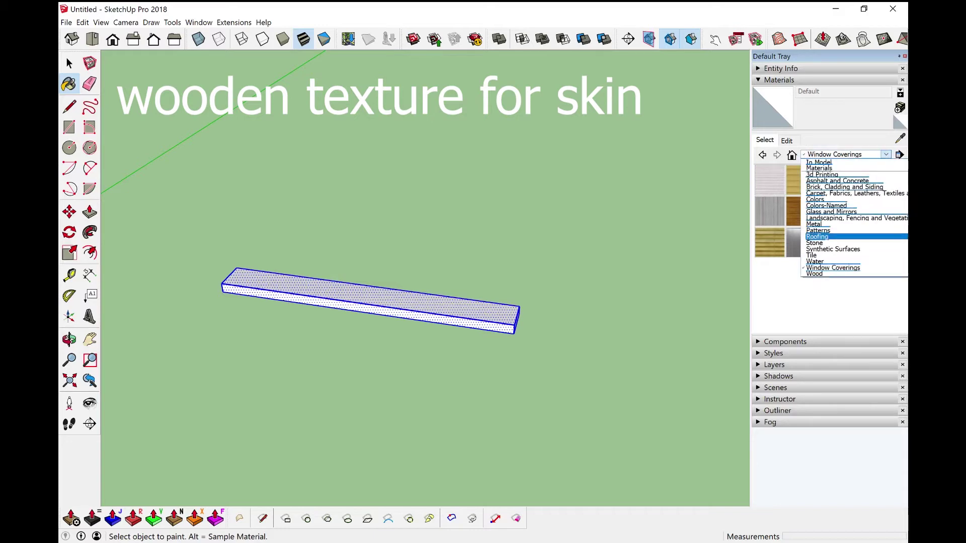
key("Down")
key("Return")
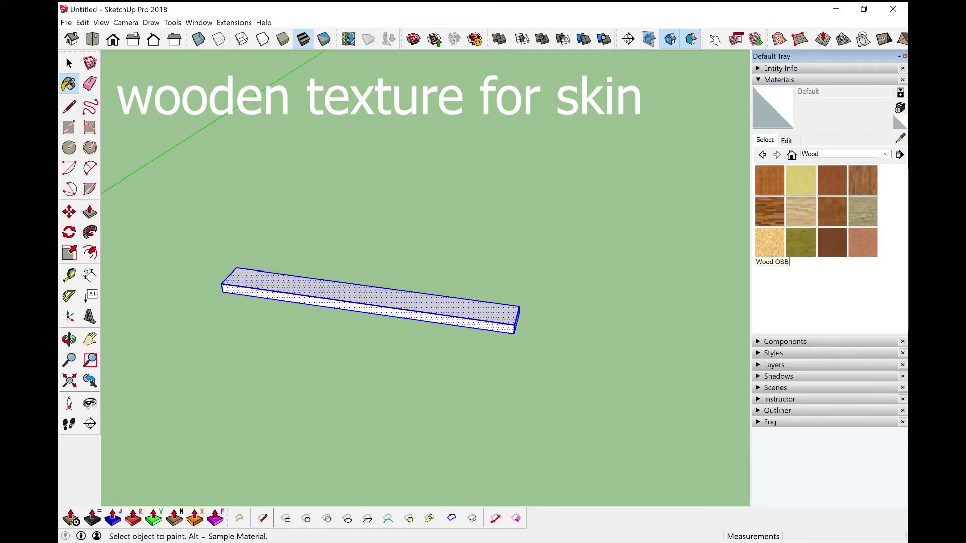
left_click(770, 241)
left_click(370, 301)
middle_click_drag(370, 300, 408, 298)
key("space")
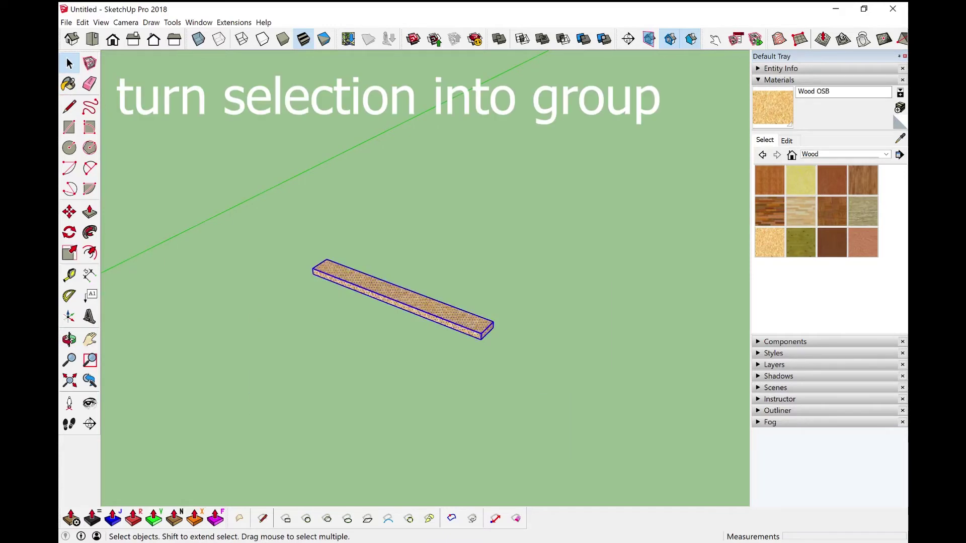
Make the painted plank into a group.
right_click(480, 328)
left_click(513, 420)
middle_click_drag(514, 421, 483, 408)
key("m")
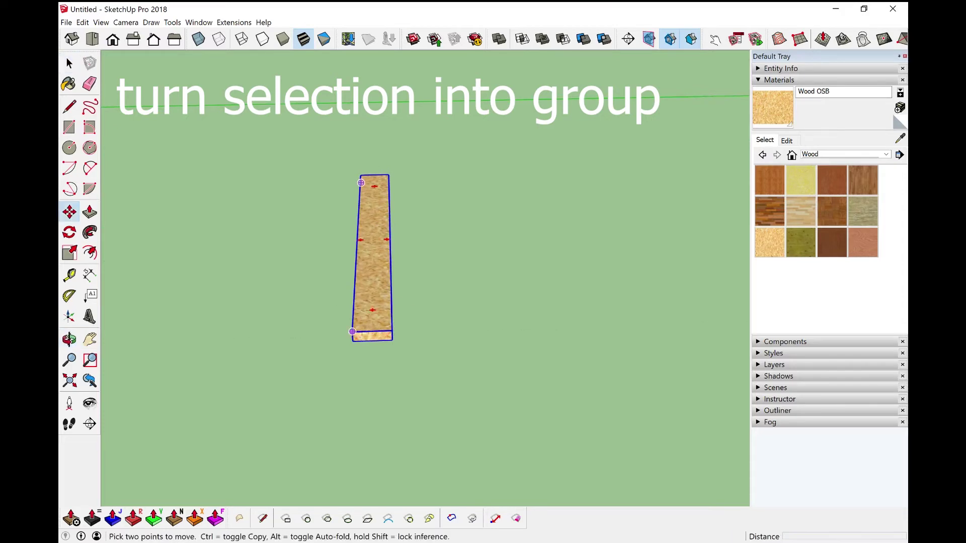
Copy the plank flush beside itself and erase the extra middle copy.
left_click(353, 332)
key("ctrl")
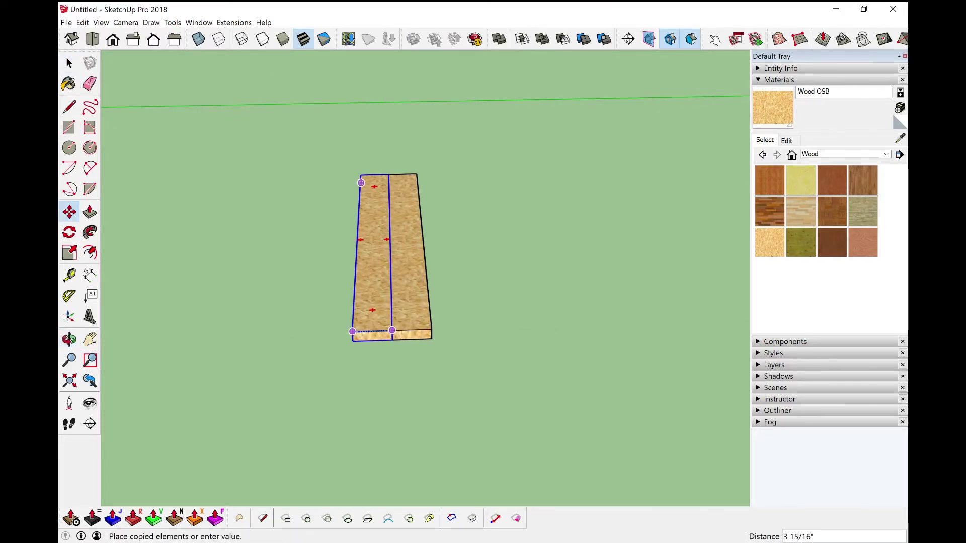
scroll(435, 335, "down", 2)
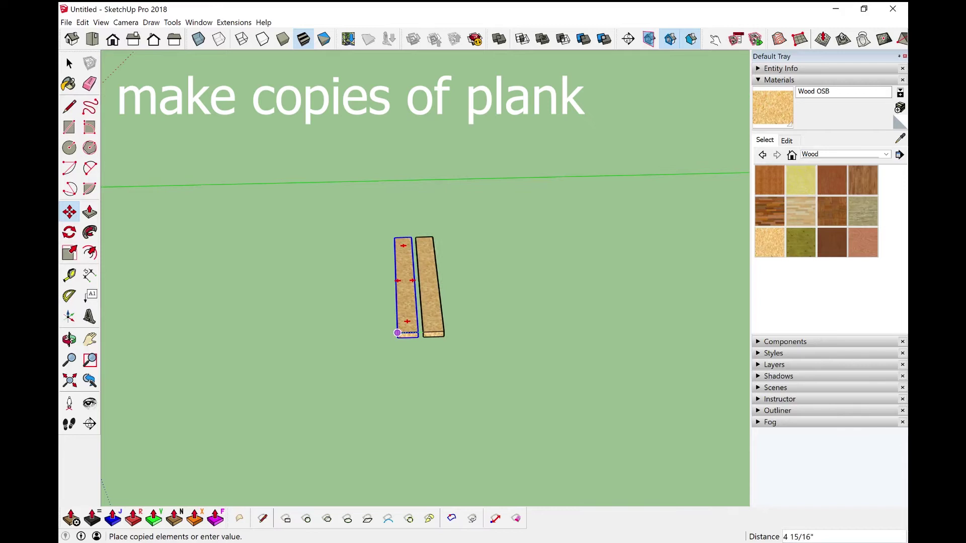
left_click(395, 333)
type("x2")
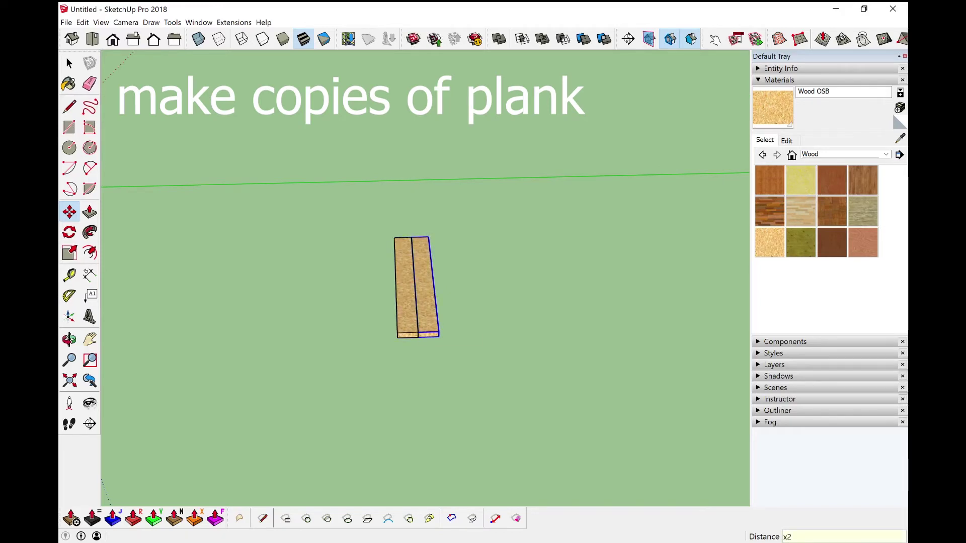
key("Return")
key("space")
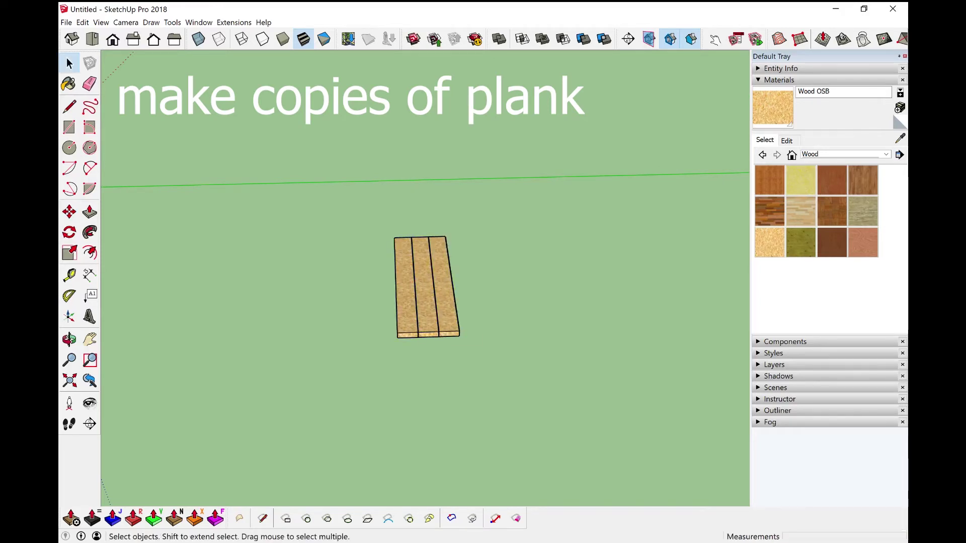
key("e")
key("Delete")
key("space")
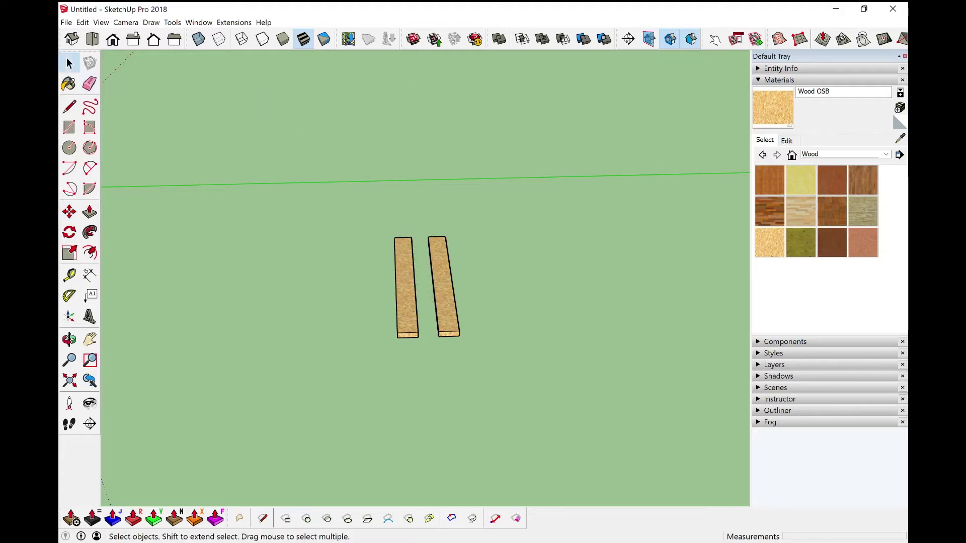
Array copies of the right plank, adjusting the count to leave eight planks.
left_click(405, 287)
left_click(446, 286)
key("m")
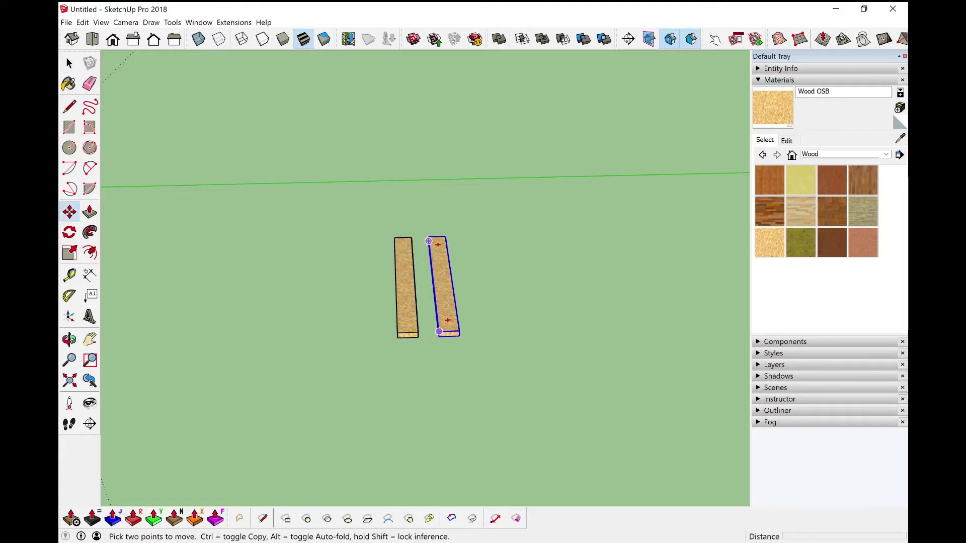
left_click(429, 242)
key("ctrl")
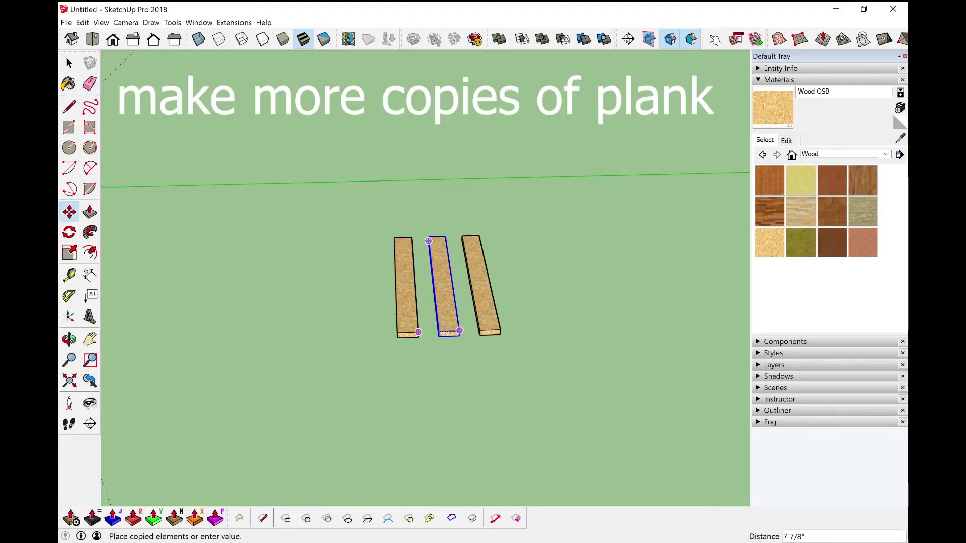
left_click(463, 239)
middle_click_drag(463, 239, 418, 331)
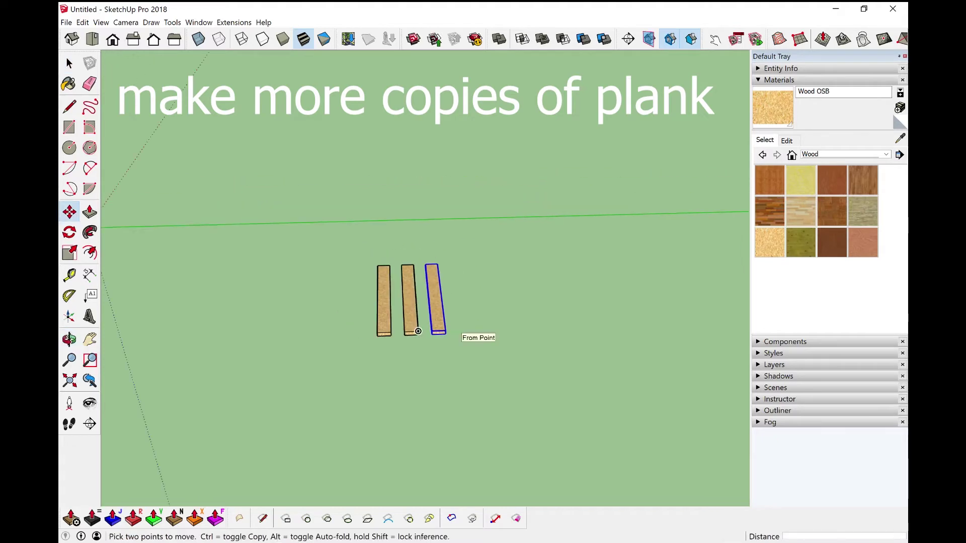
type("x10")
key("Return")
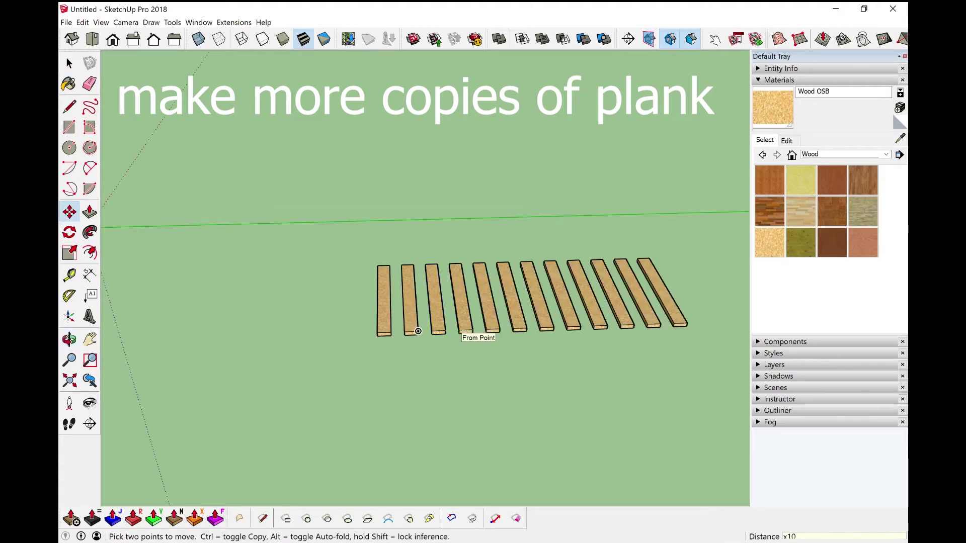
middle_click_drag(418, 331, 453, 302)
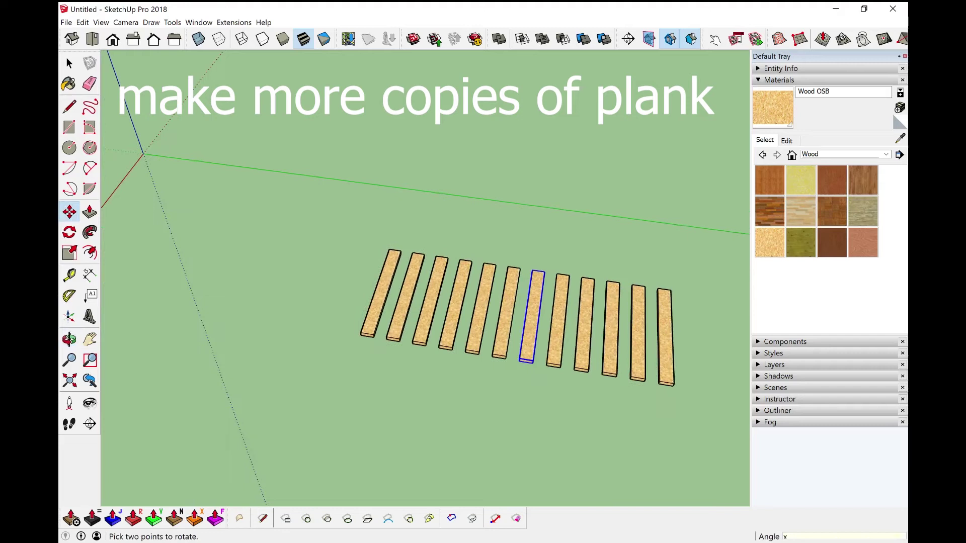
type("8")
key("Return")
middle_click_drag(453, 302, 483, 286)
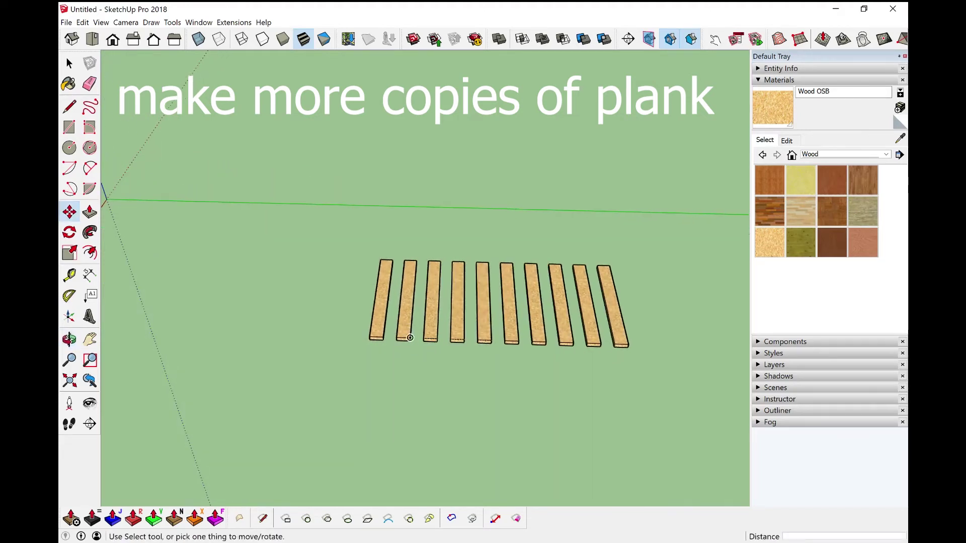
type("x6")
key("Return")
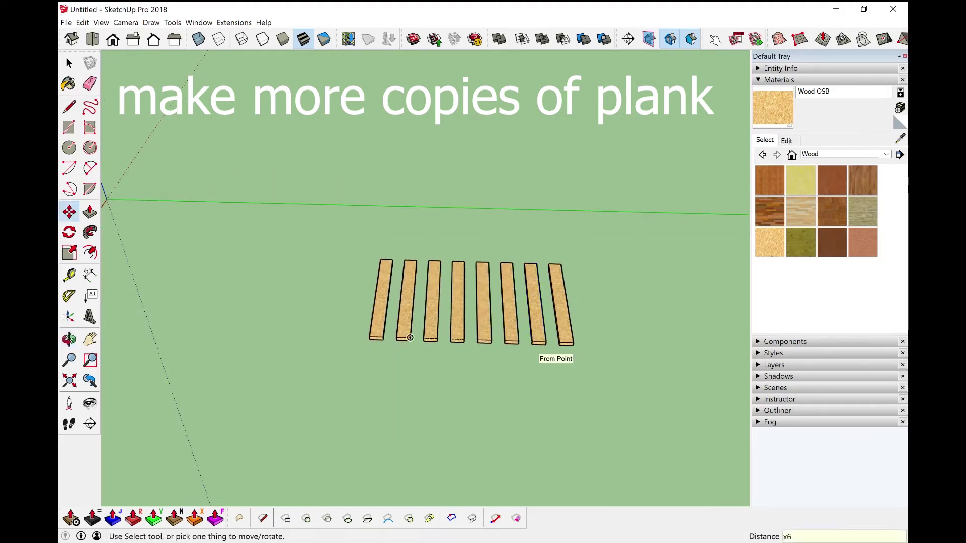
key("space")
Orbit over the plank row and select the leftmost plank.
middle_click_drag(410, 337, 453, 325)
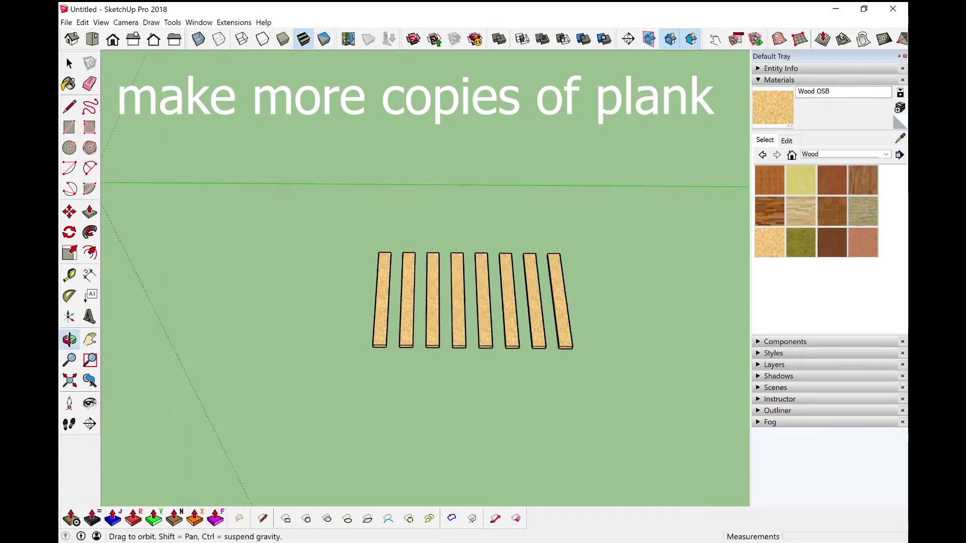
scroll(529, 318, "up", 3)
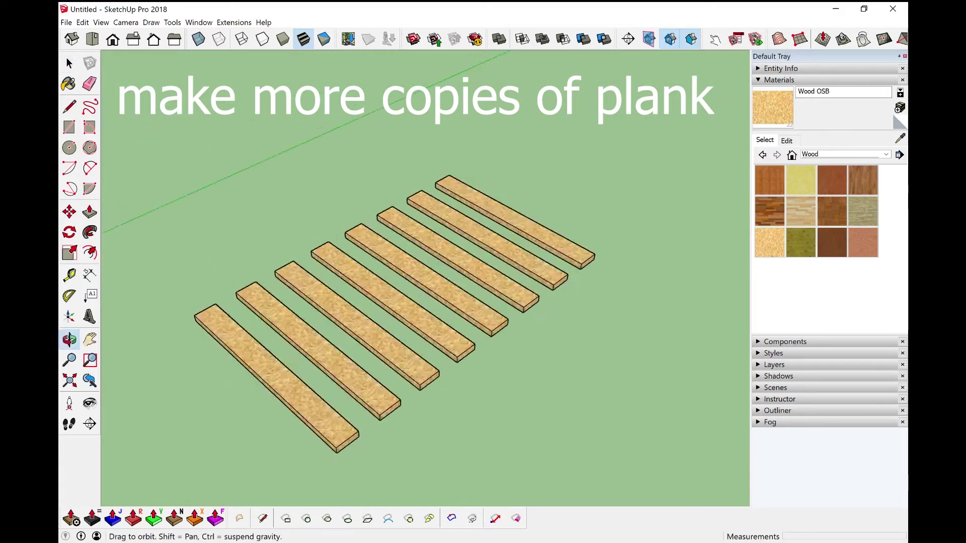
middle_click_drag(407, 288, 438, 226)
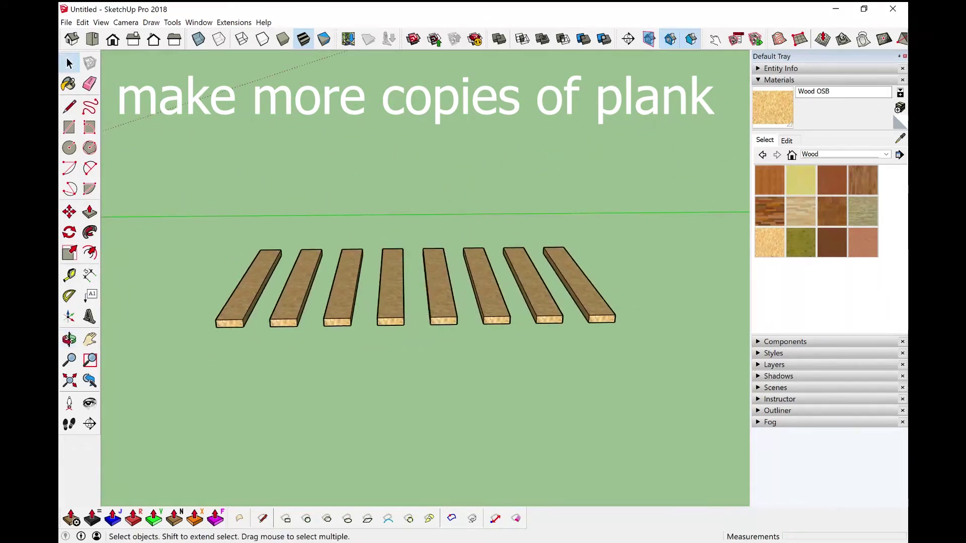
middle_click_drag(408, 287, 422, 273)
left_click(249, 302)
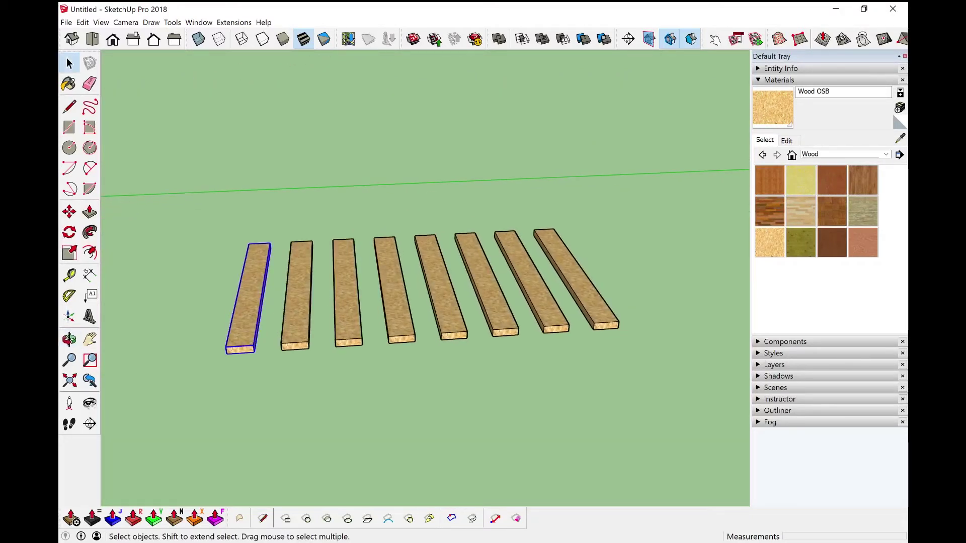
Copy the leftmost plank to the left of the row.
key("q")
key("m")
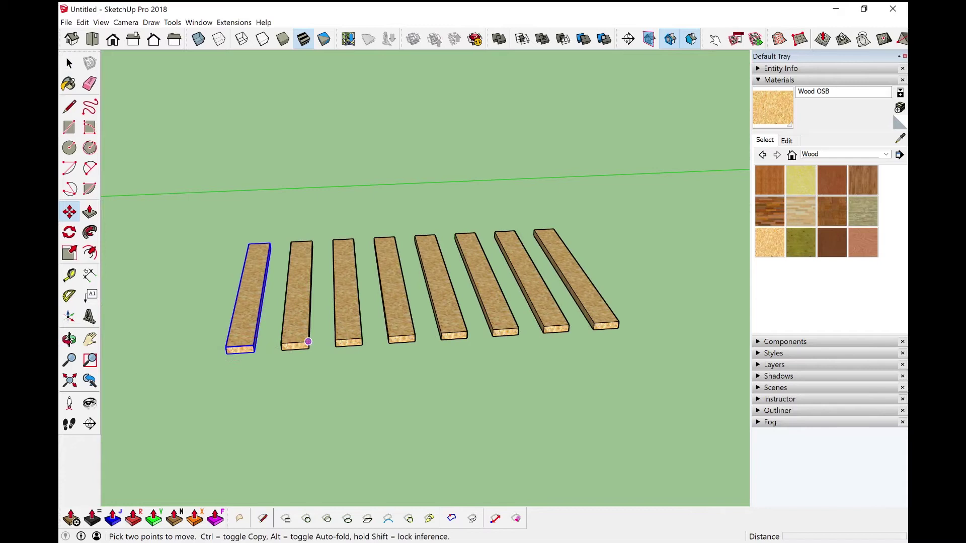
left_click(309, 341)
key("ctrl")
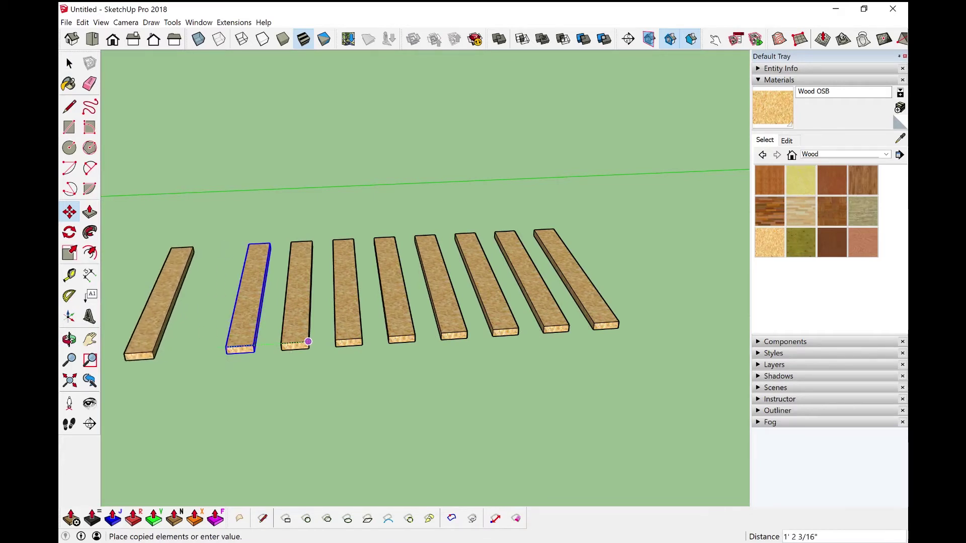
left_click(207, 352)
key("space")
Rotate the copied plank 90° so it lies crosswise.
key("q")
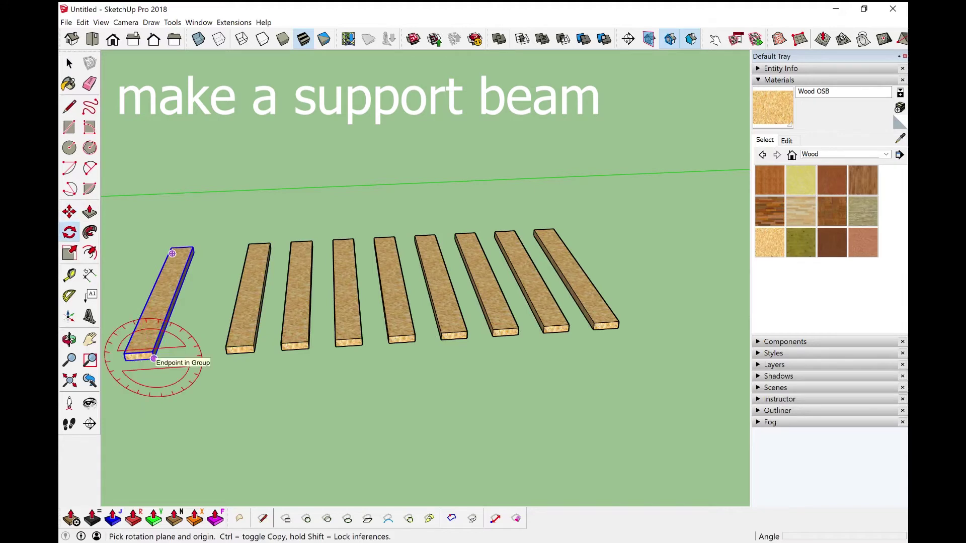
left_click_drag(154, 358, 154, 358)
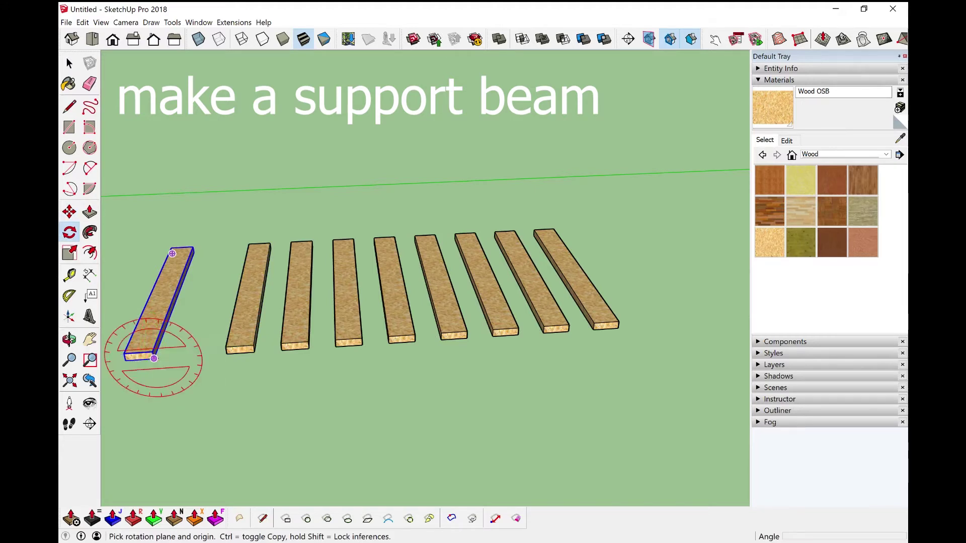
left_click_drag(173, 254, 173, 254)
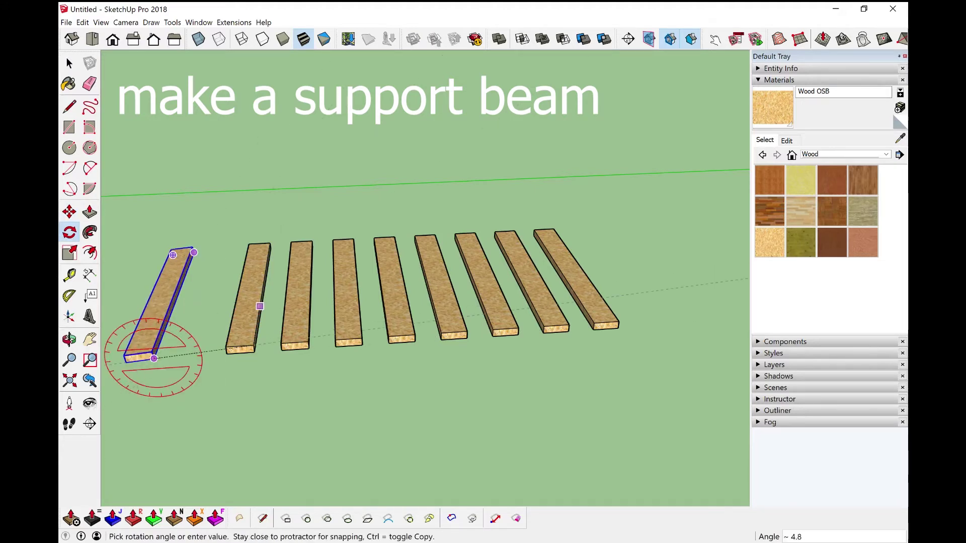
left_click(172, 253)
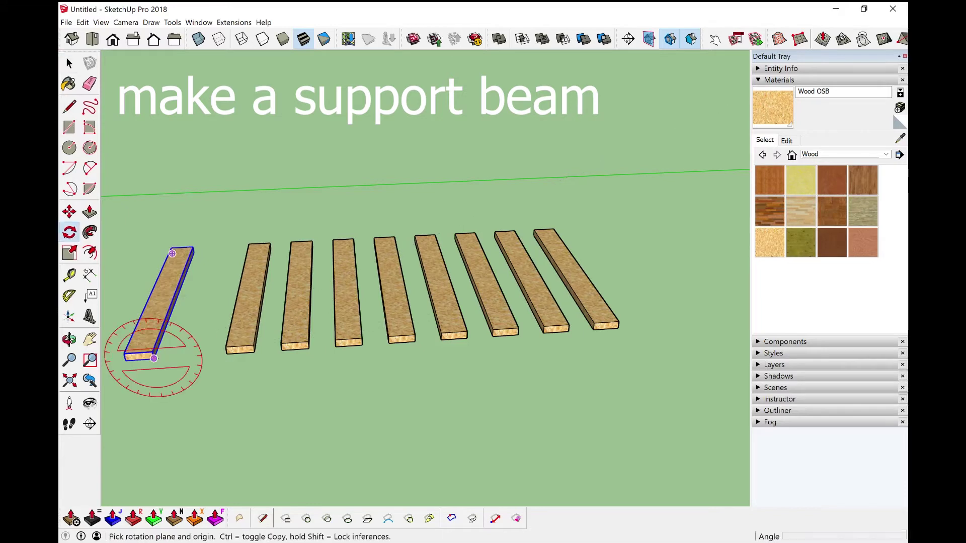
left_click_drag(154, 358, 154, 358)
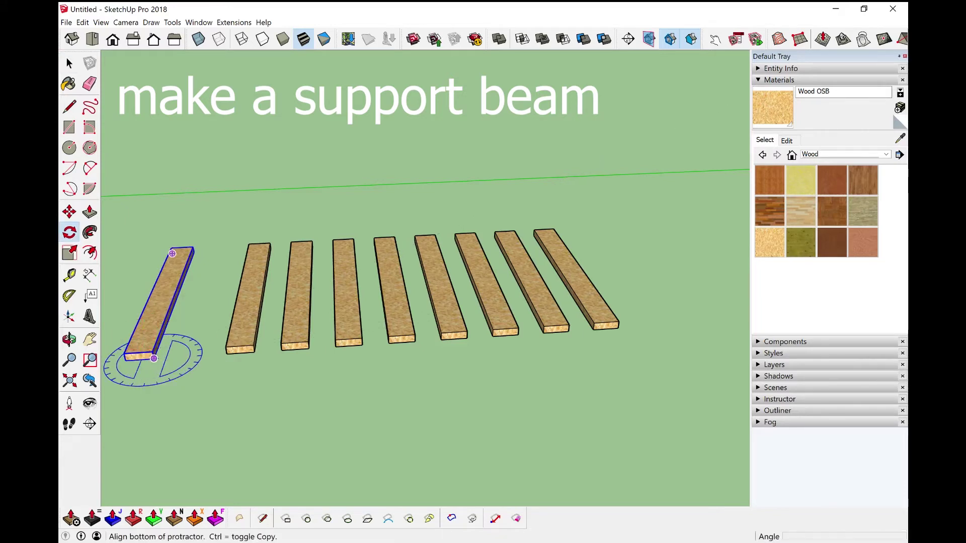
left_click_drag(172, 254, 173, 254)
left_click(227, 344)
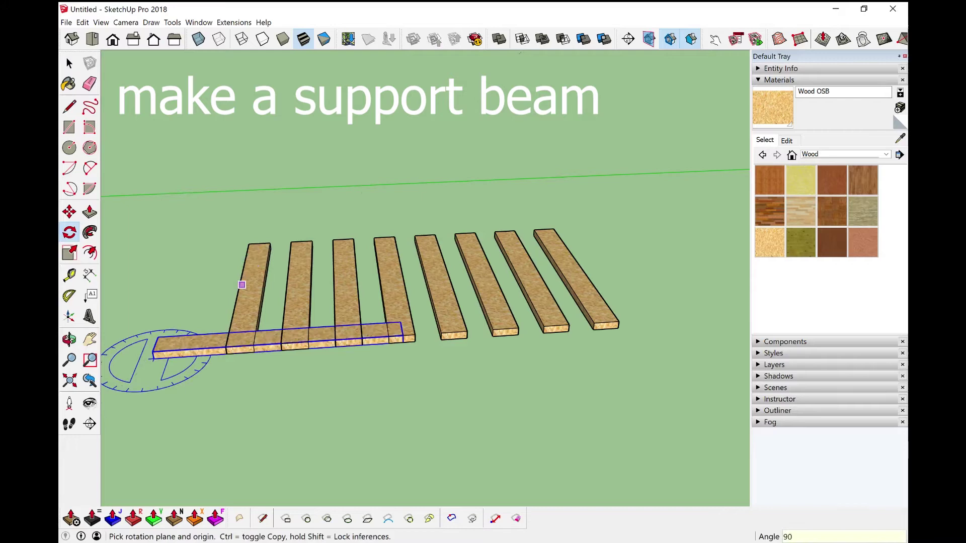
left_click(69, 64)
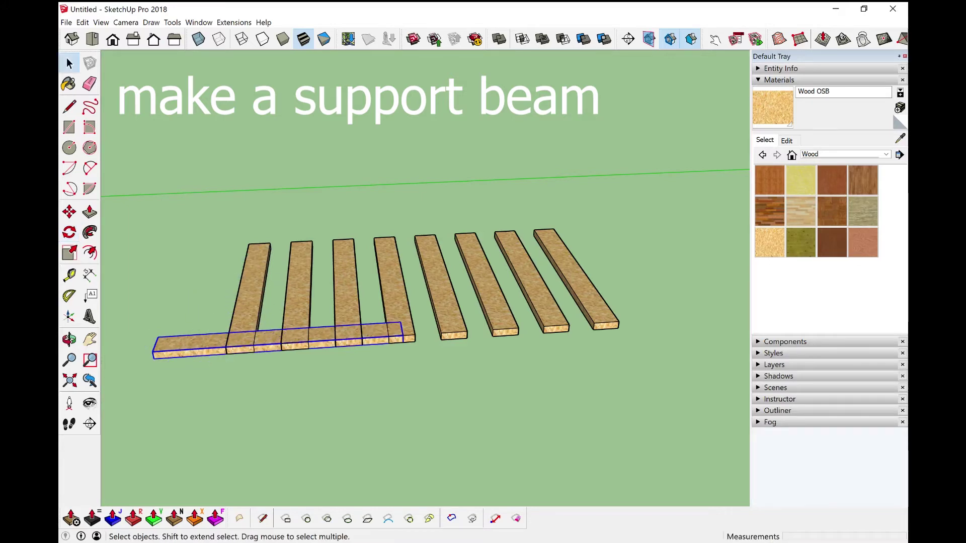
Move the crosswise beam to lie across the plank ends.
key("m")
left_click(154, 355)
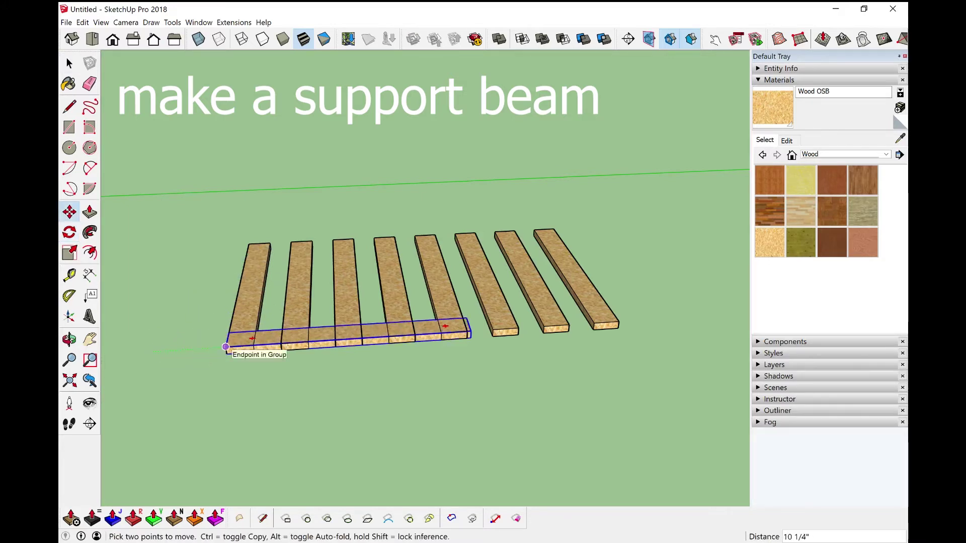
left_click(225, 347)
middle_click_drag(226, 348, 317, 333)
scroll(406, 320, "up", 3)
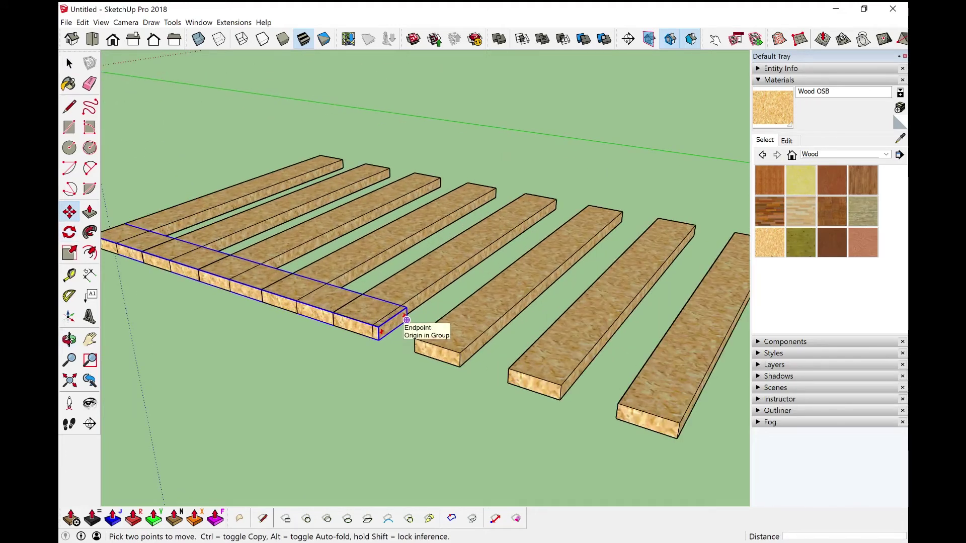
Scale the crosswise beam lengthwise so it spans all eight planks.
key("s")
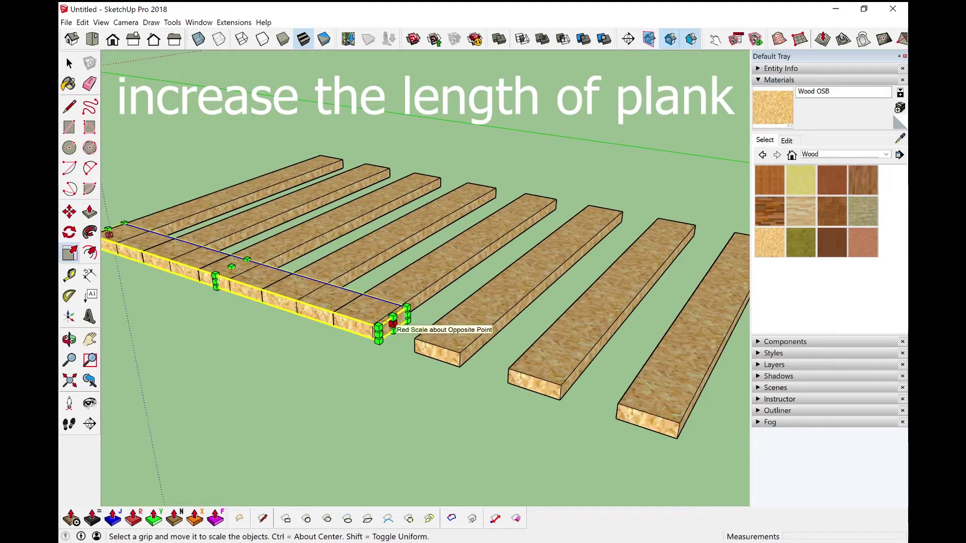
left_click(382, 329)
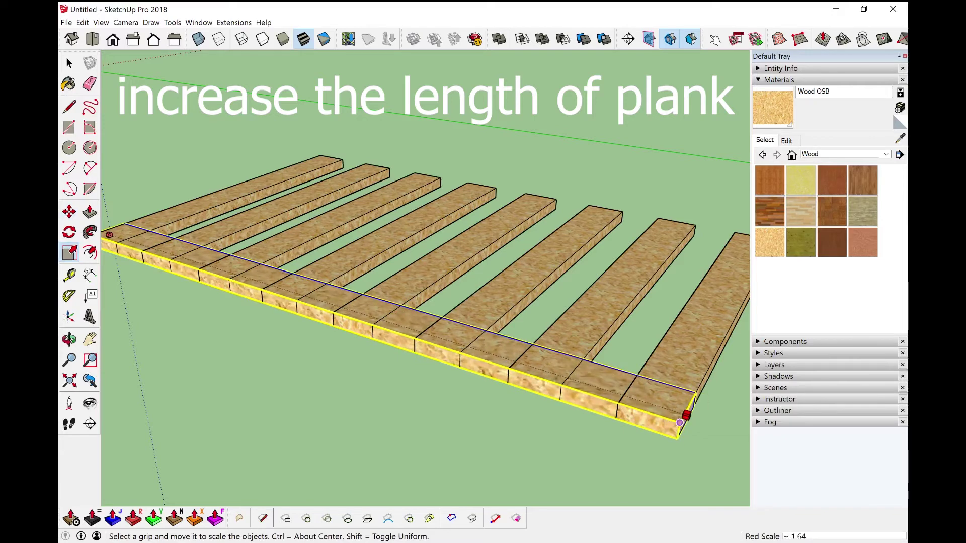
left_click(679, 423)
key("space")
scroll(424, 301, "down", 3)
middle_click_drag(423, 301, 529, 302)
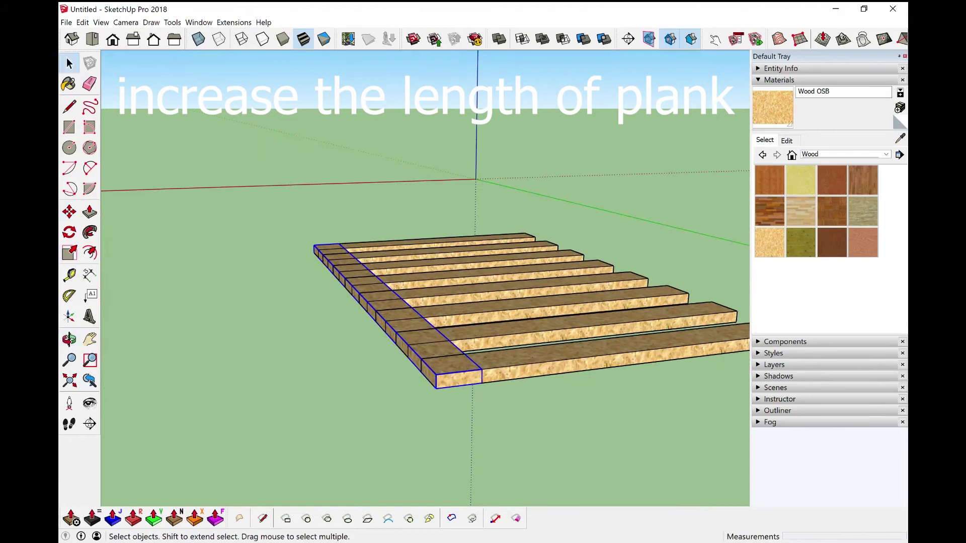
Pick the beam's corner to begin moving it downward.
key("q")
key("m")
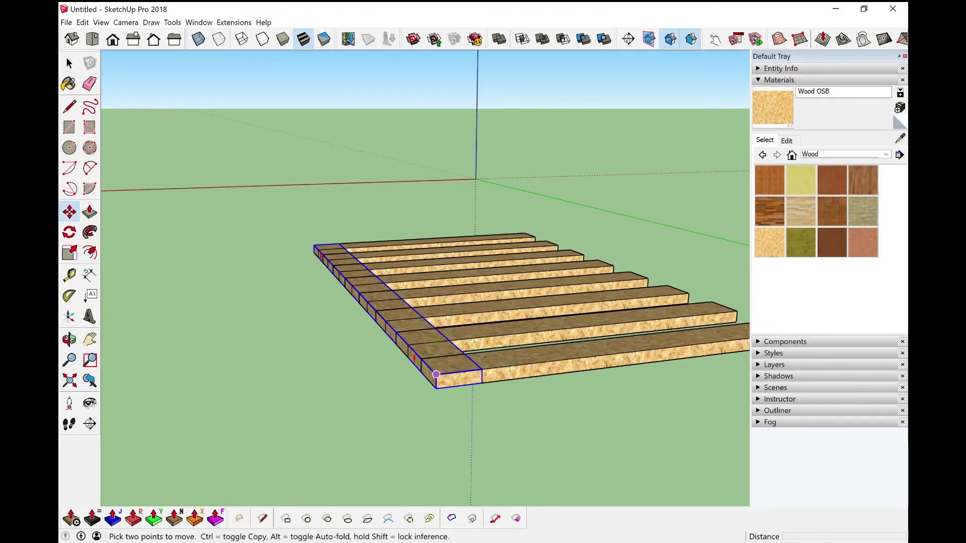
left_click(436, 387)
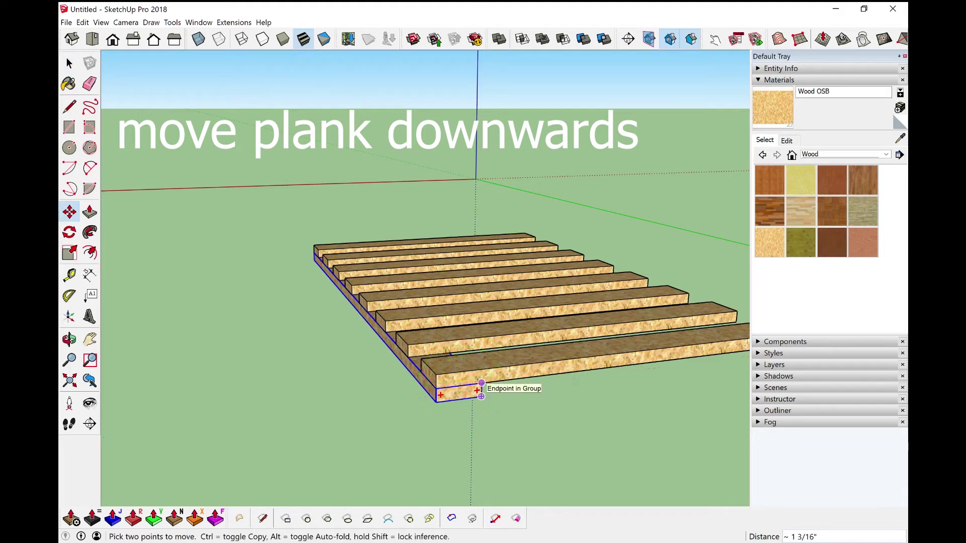
Drop the beam beneath the plank ends, undoing an accidental set of extra copies.
left_click(478, 390)
mouse_move(479, 391)
middle_mouse_down()
mouse_move(529, 370)
mouse_move(506, 291)
middle_mouse_up()
key("q")
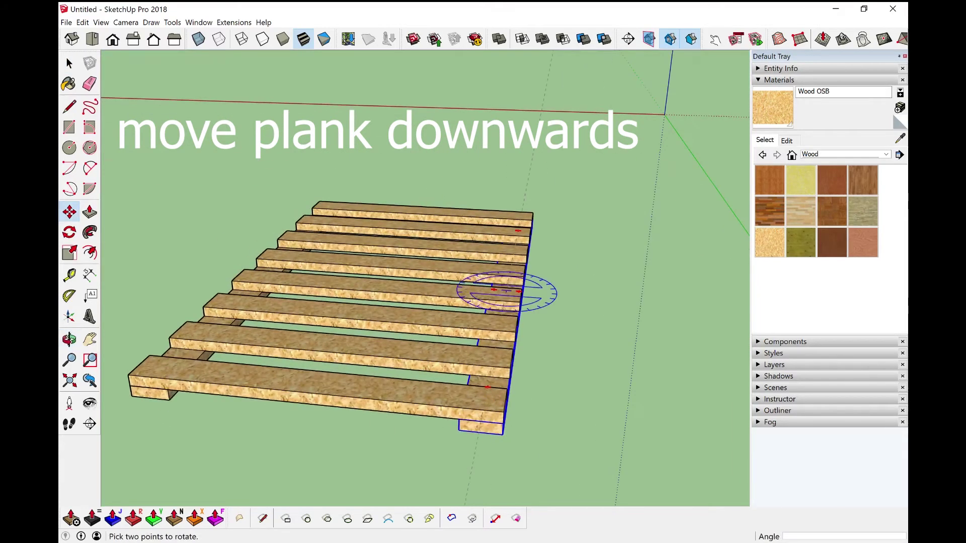
key("m")
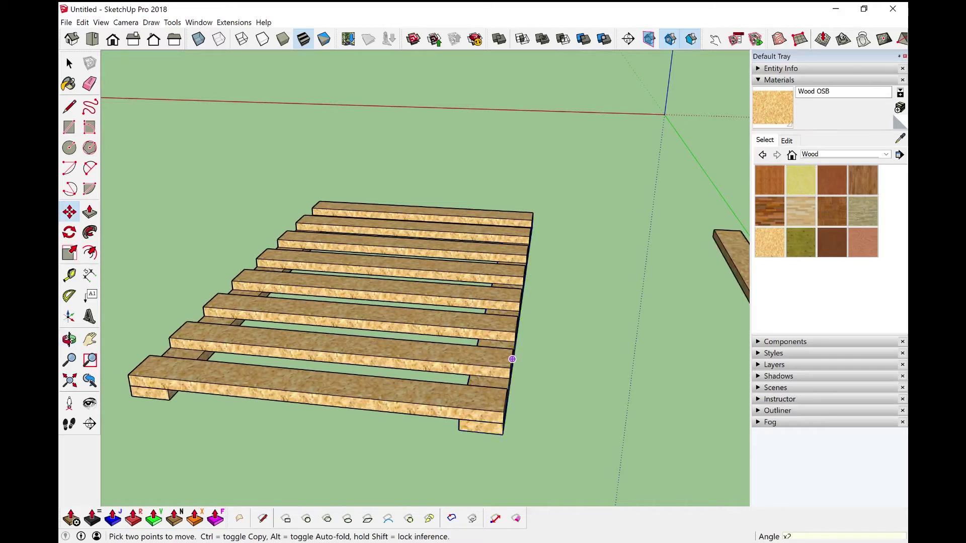
type("x2")
key("Return")
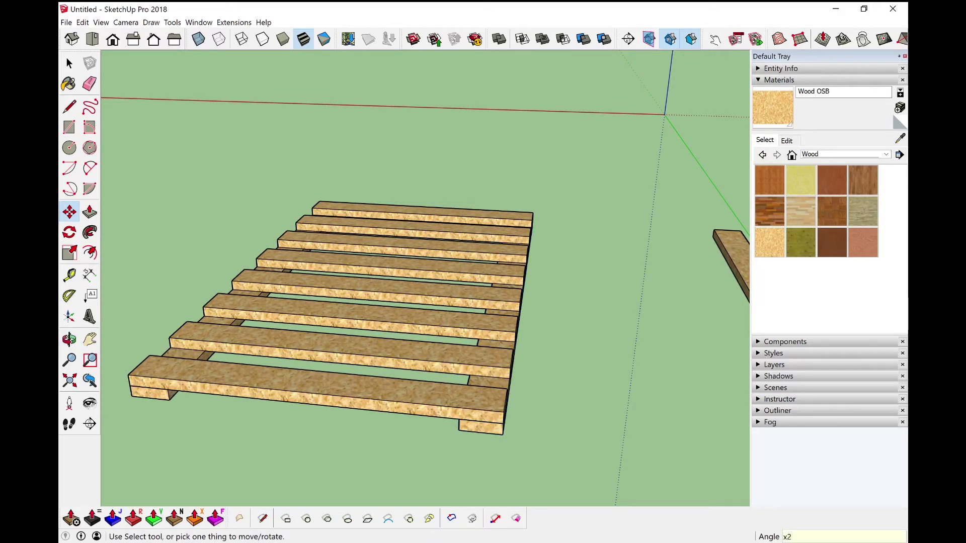
key("ctrl+z")
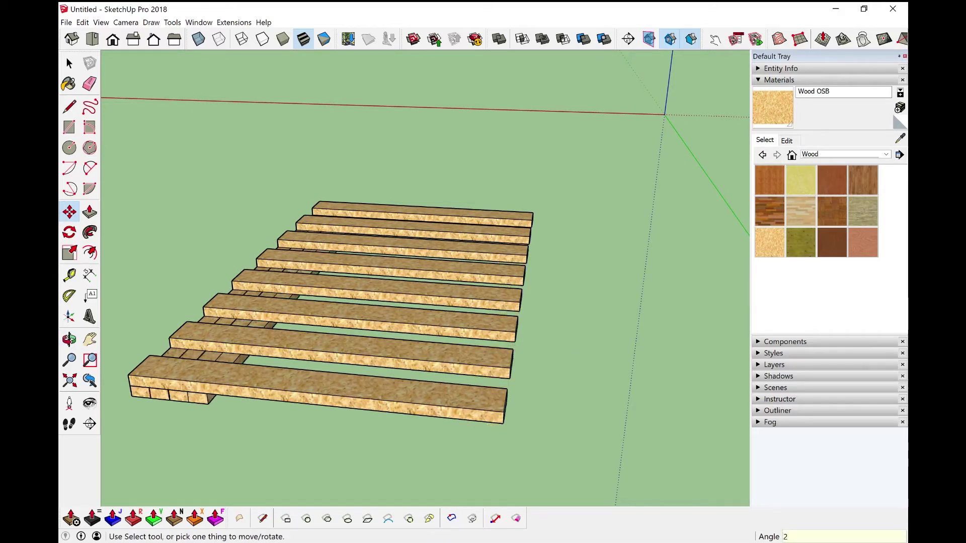
left_click(189, 396)
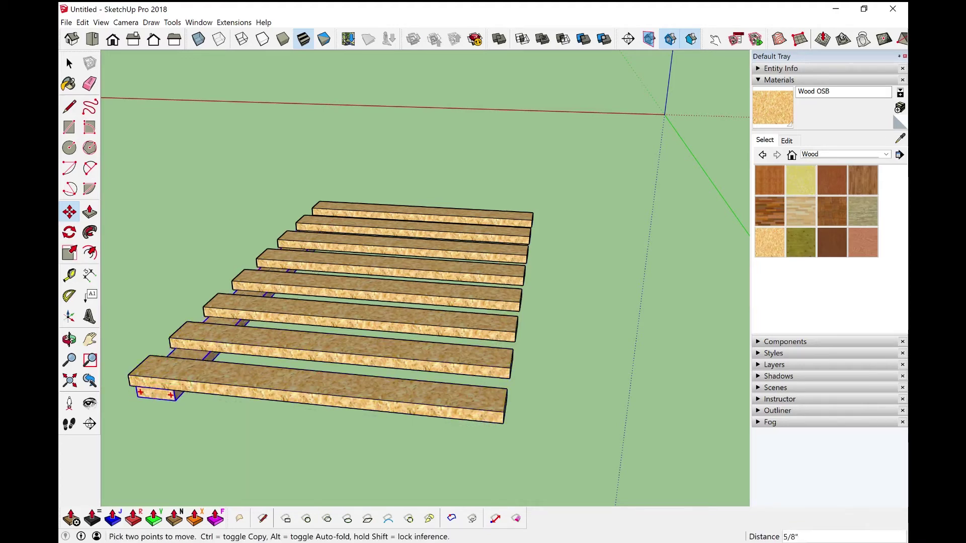
key("space")
mouse_move(423, 302)
middle_mouse_down()
mouse_move(347, 286)
mouse_move(408, 295)
middle_mouse_up()
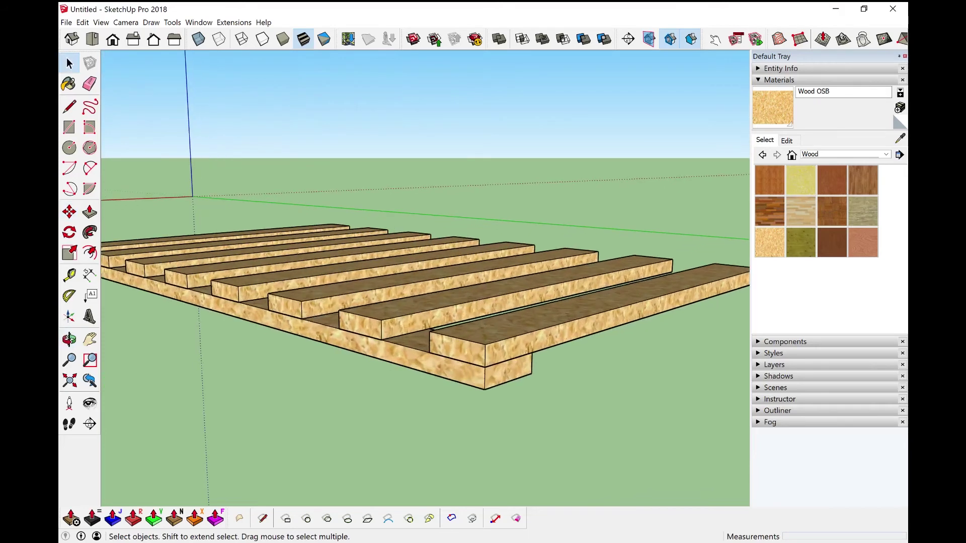
Scale the beam by 2 along the blue axis to double its thickness.
left_click(302, 328)
key("s")
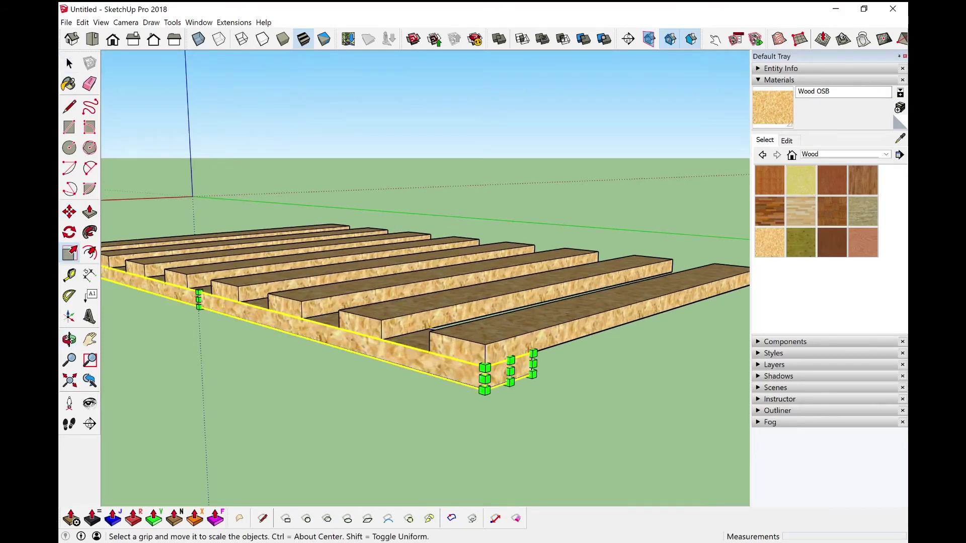
middle_click_drag(501, 381, 501, 287)
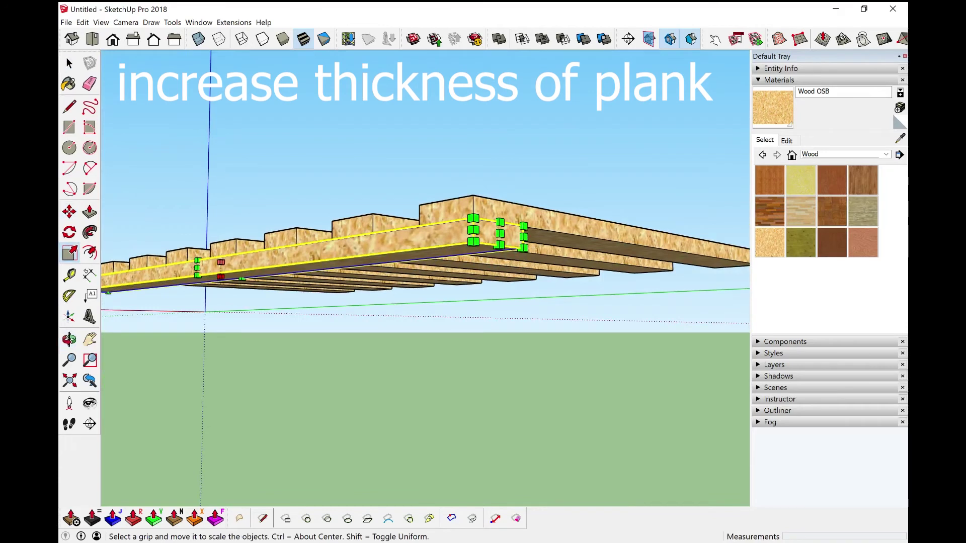
left_click_drag(221, 279, 221, 308)
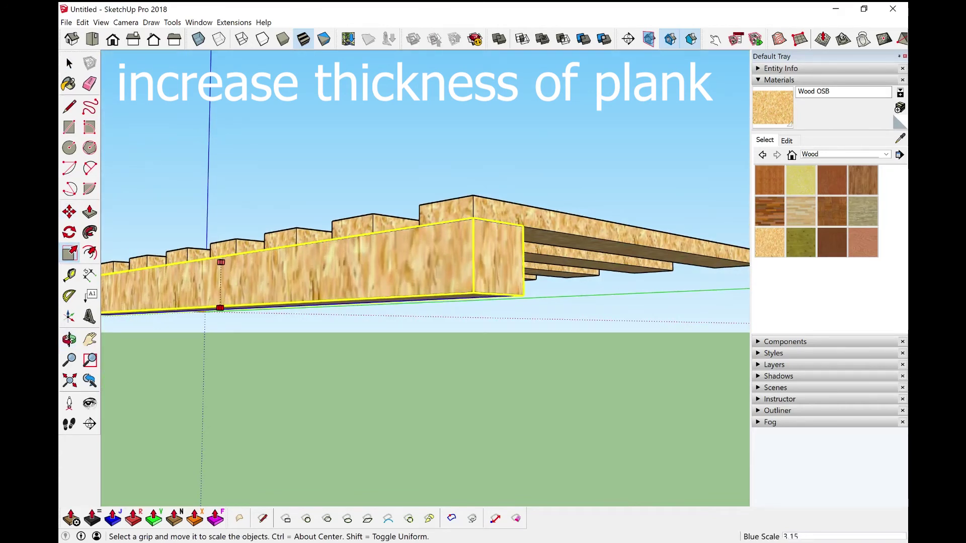
type("2")
key("Return")
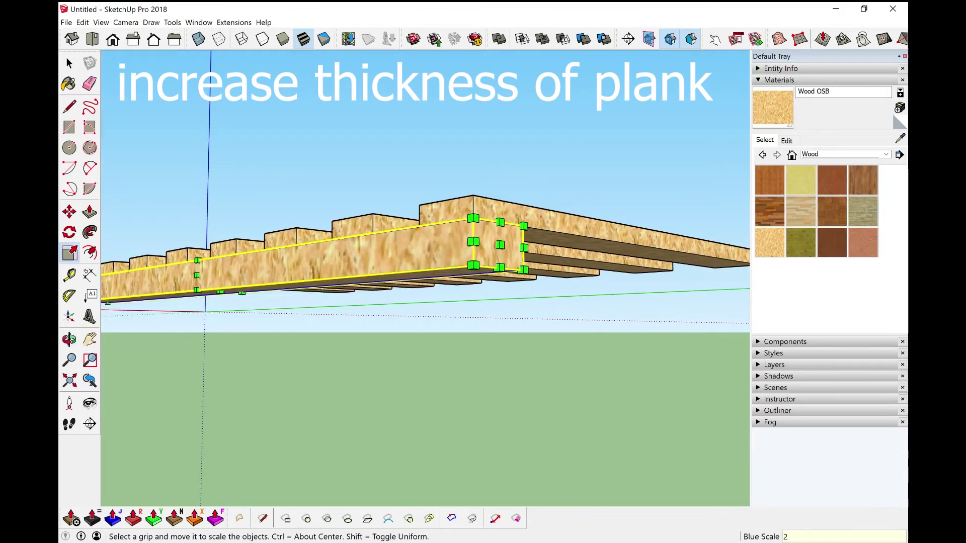
key("space")
middle_click_drag(423, 340, 423, 249)
middle_click_drag(483, 333, 483, 302)
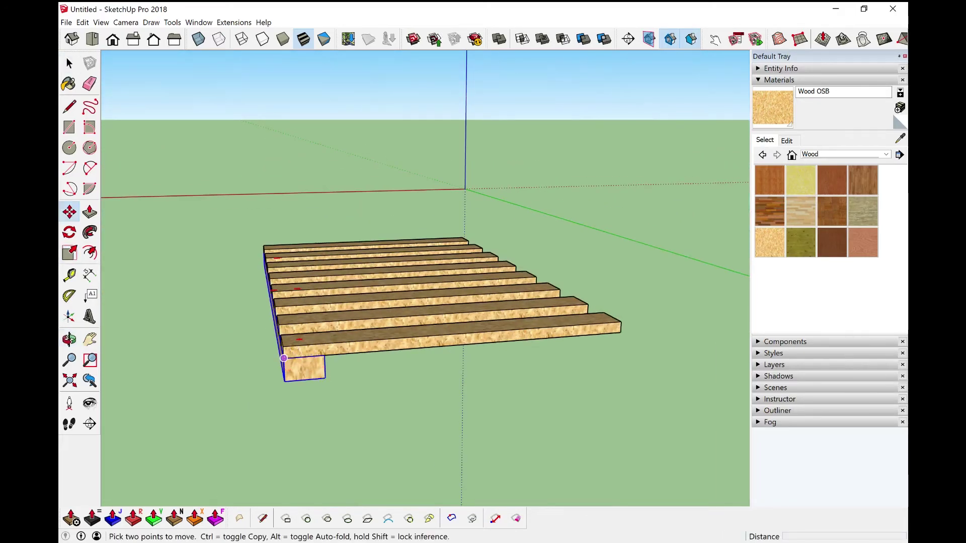
Copy the beam to the far plank ends plus a /2 middle copy, giving three beams.
left_click(324, 355)
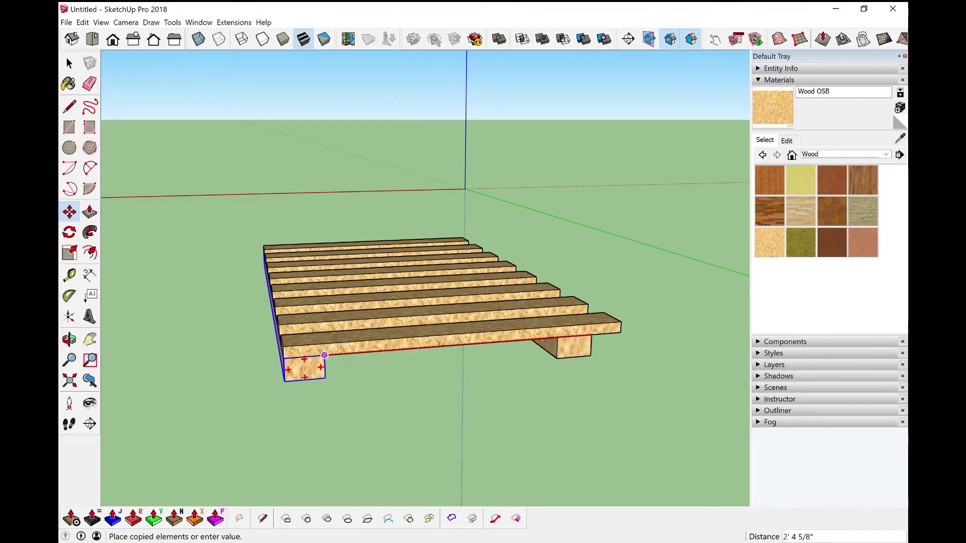
left_click(619, 332)
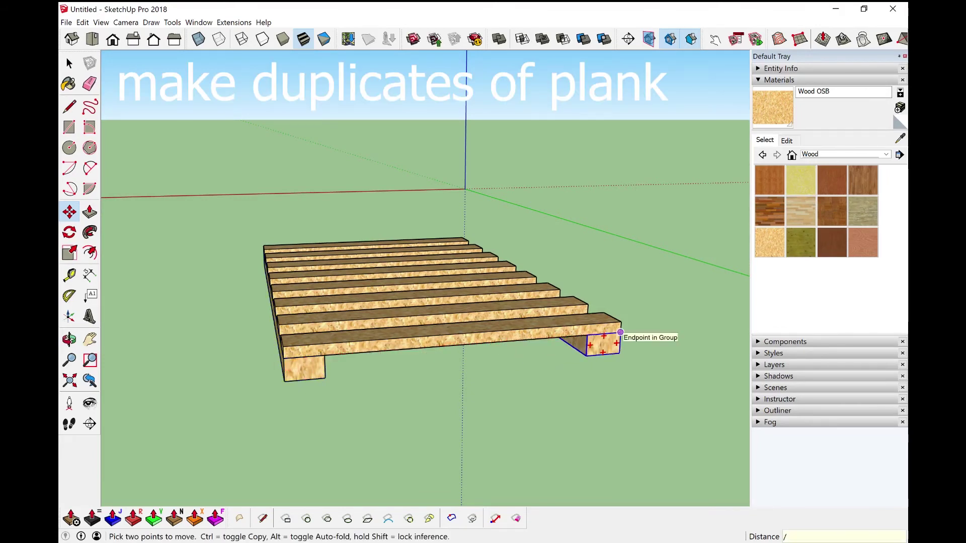
type("2")
key("Return")
key("space")
middle_click_drag(619, 333, 529, 302)
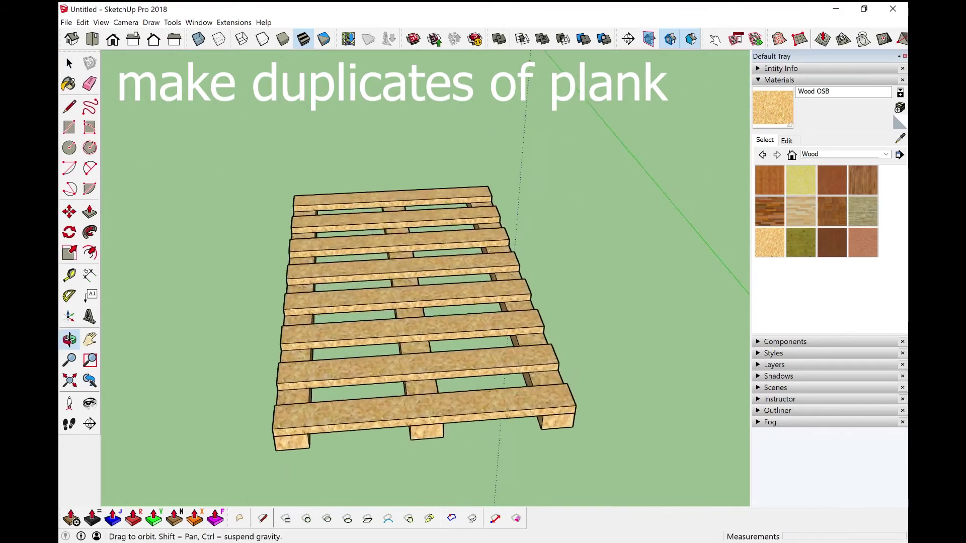
middle_click_drag(453, 340, 483, 226)
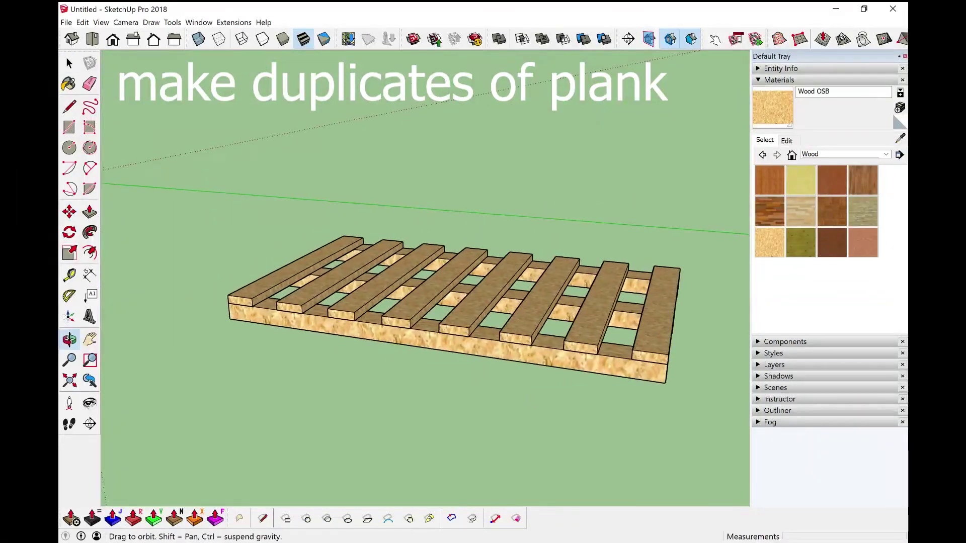
mouse_move(468, 302)
middle_mouse_down()
mouse_move(483, 287)
mouse_move(491, 295)
middle_mouse_up()
scroll(483, 302, "up", 2)
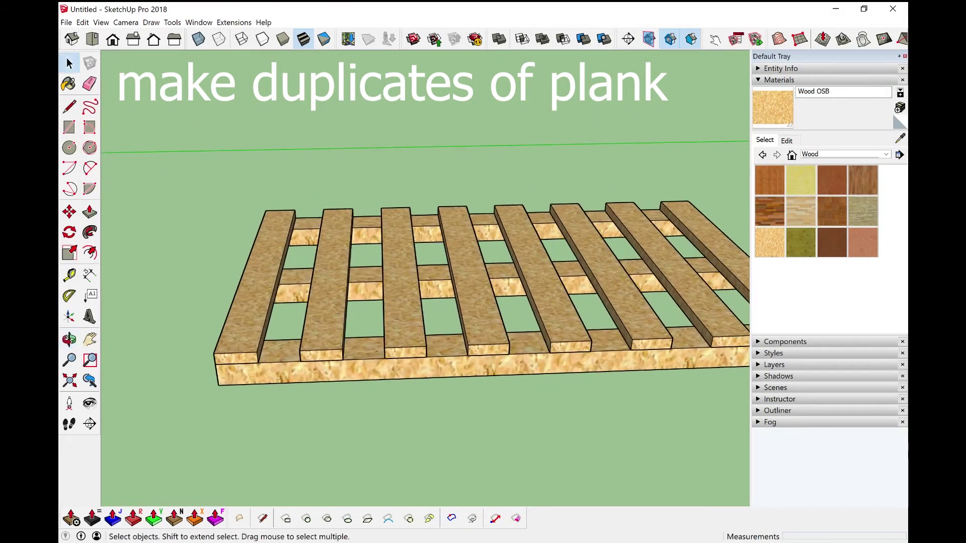
scroll(332, 340, "down", 2)
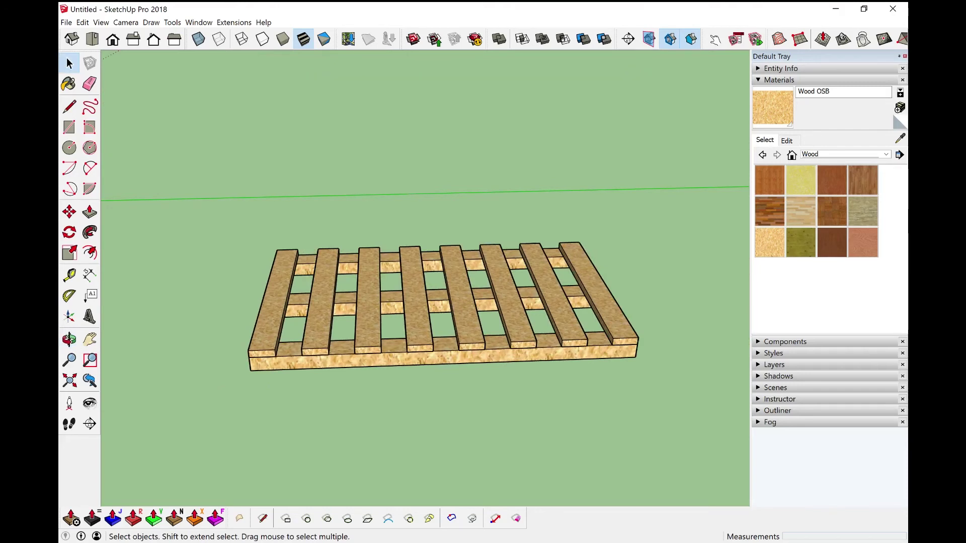
left_click(275, 301)
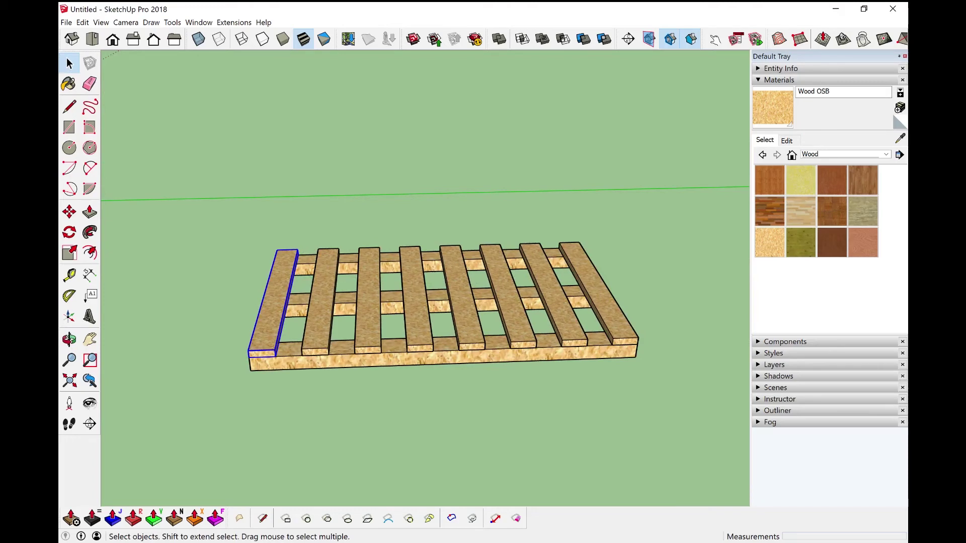
Copy the selected end planks down beneath the support beams as bottom boards.
mouse_move(453, 302)
middle_mouse_down()
mouse_move(422, 317)
mouse_move(423, 250)
middle_mouse_up()
left_click(598, 317, "shift")
key("m")
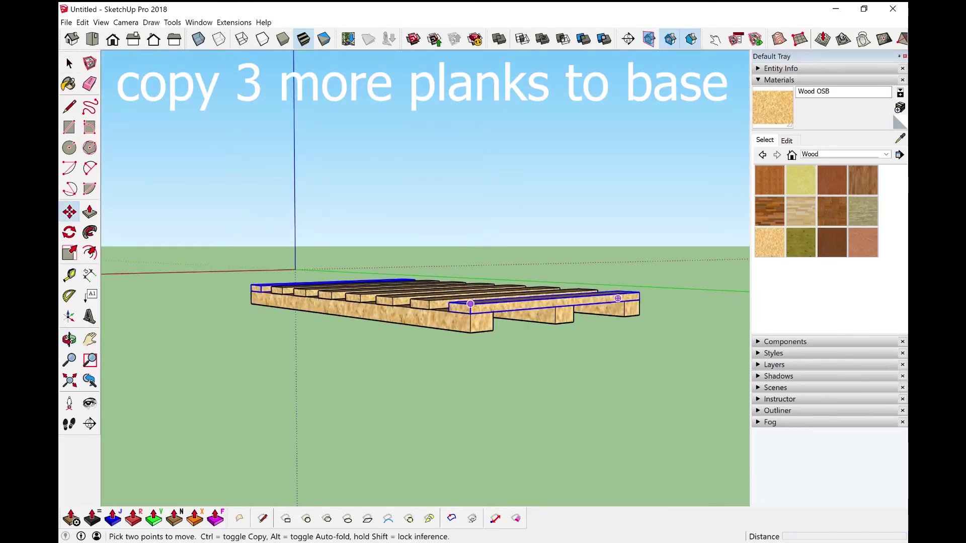
key("ctrl")
left_click(470, 304)
left_click(471, 333)
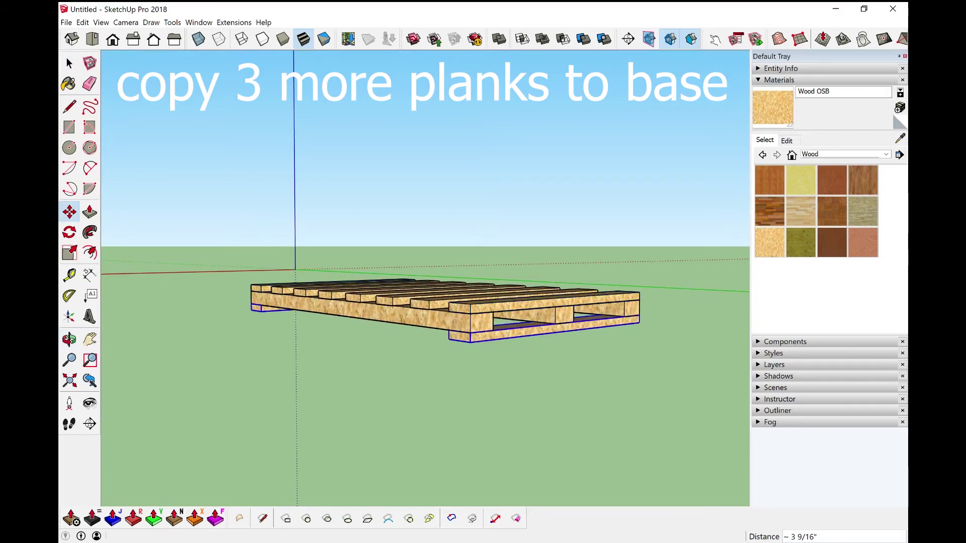
middle_click_drag(470, 332, 423, 325)
key("space")
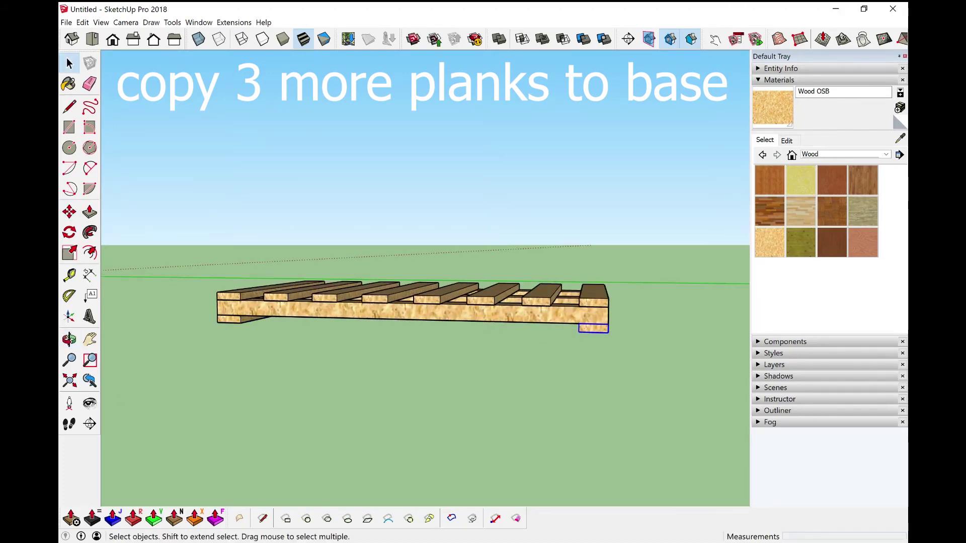
Copy a bottom plank to the far end with /2 to add a centred middle plank.
key("m")
key("q")
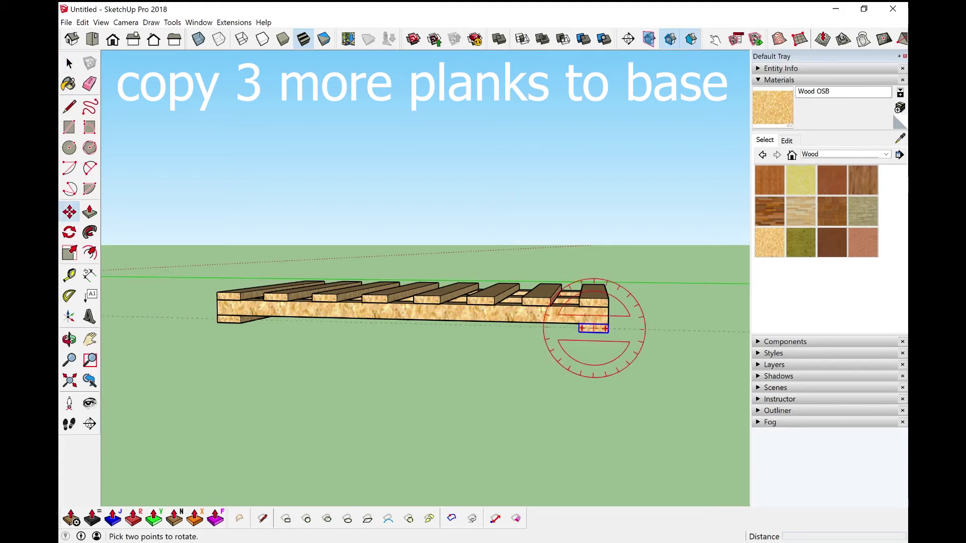
key("m")
left_click(593, 327)
key("ctrl")
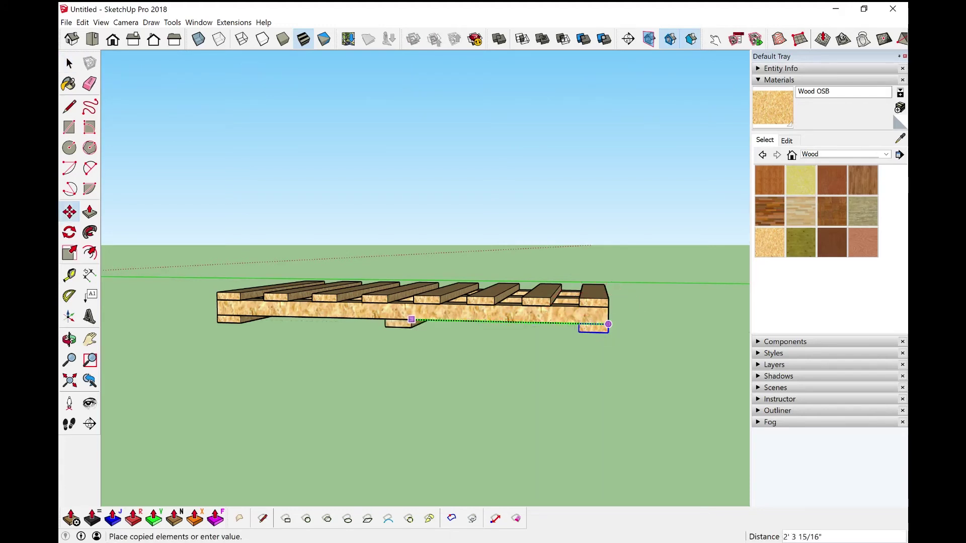
left_click(230, 320)
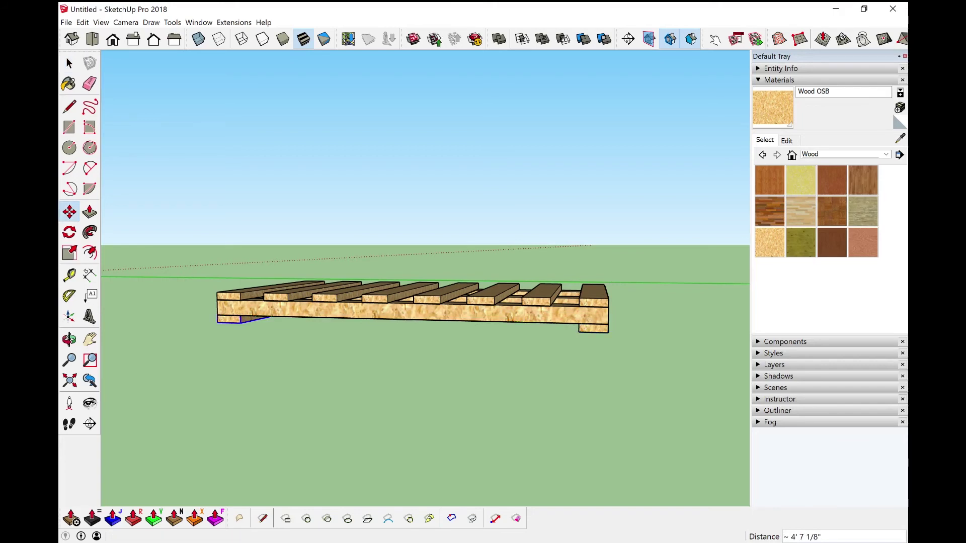
key("q")
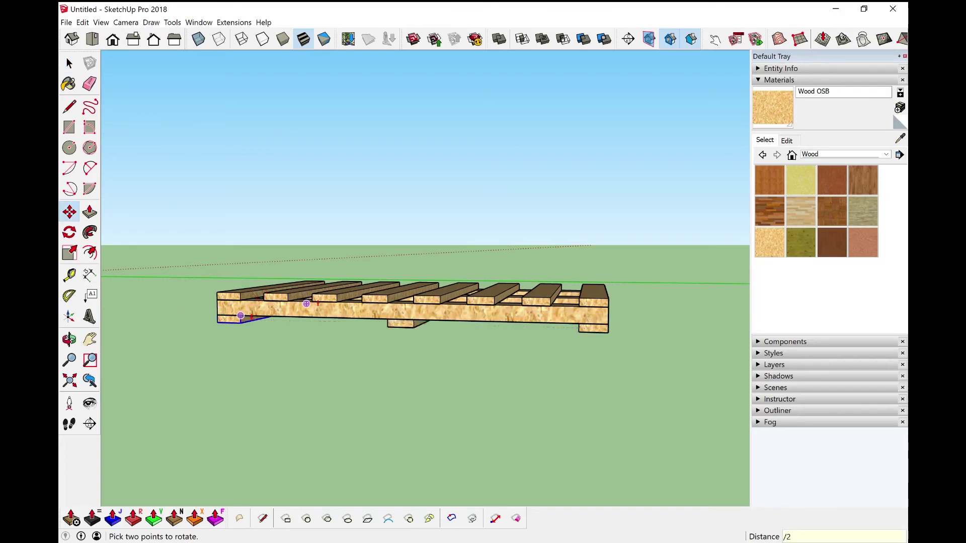
middle_click_drag(229, 320, 318, 324)
key("space")
scroll(423, 302, "up", 2)
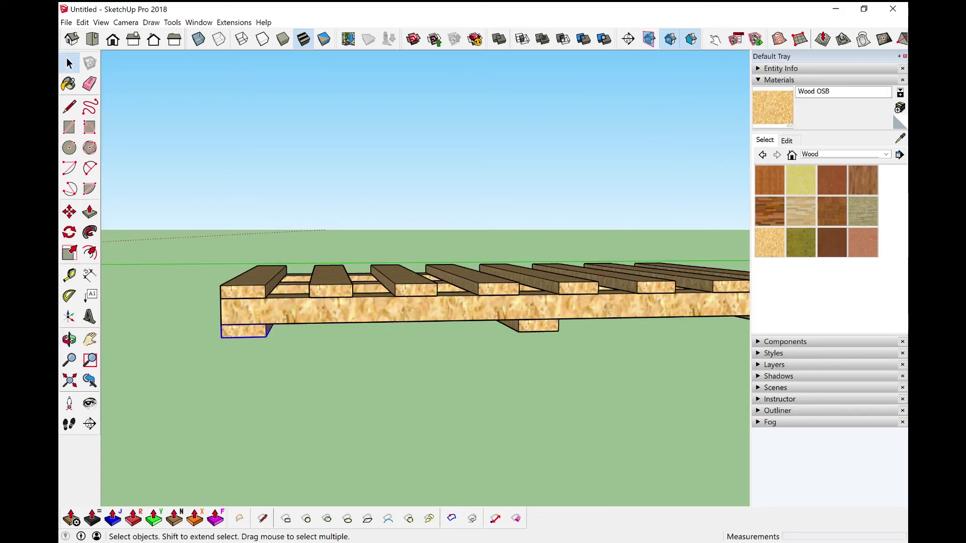
Box-select every plank and beam of the pallet and open its right-click menu.
middle_click_drag(423, 302, 423, 227)
scroll(422, 302, "down", 3)
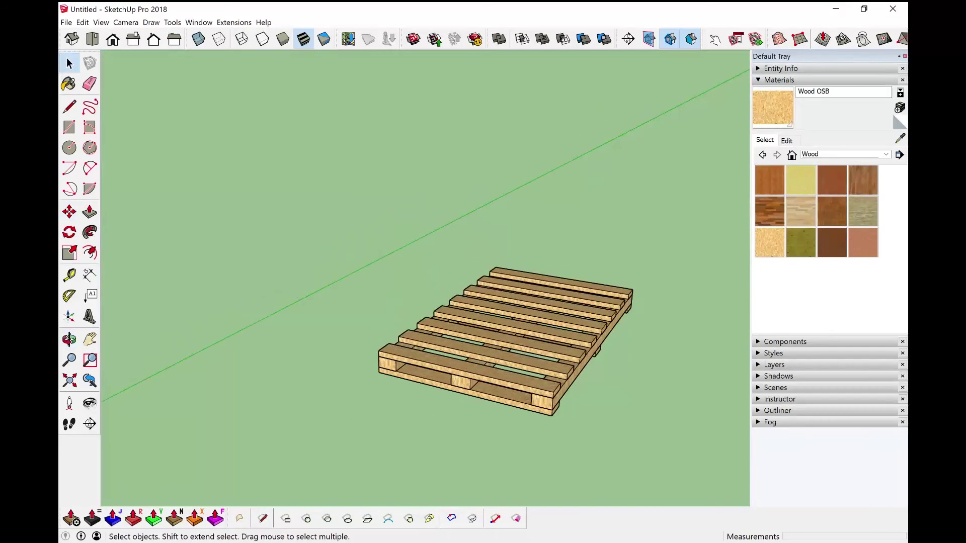
middle_click_drag(506, 340, 453, 339)
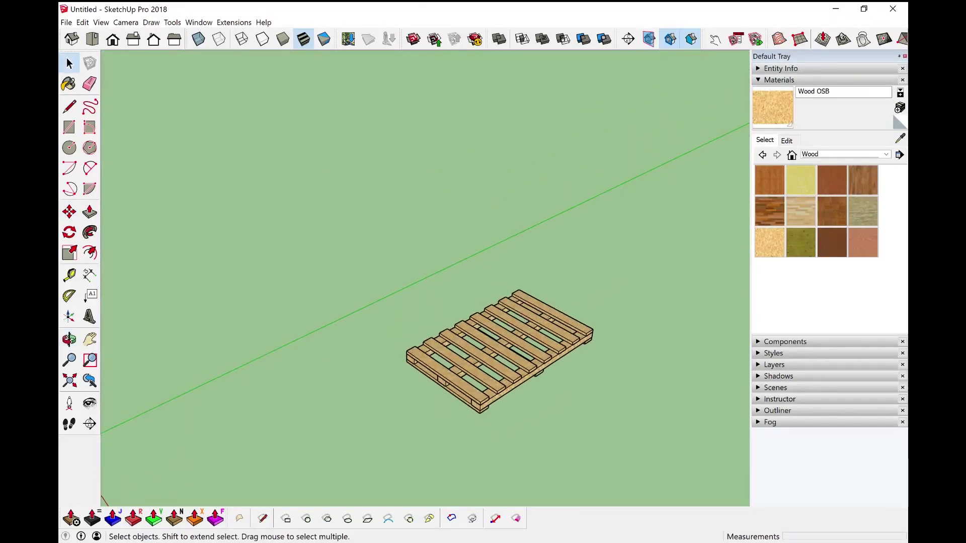
left_click_drag(323, 255, 669, 438)
middle_click_drag(498, 340, 452, 332)
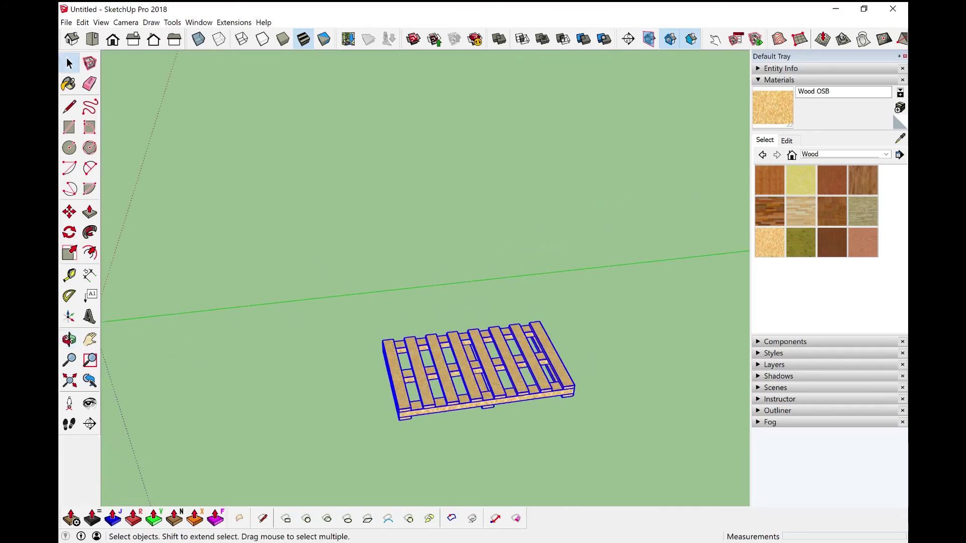
scroll(460, 332, "up", 3)
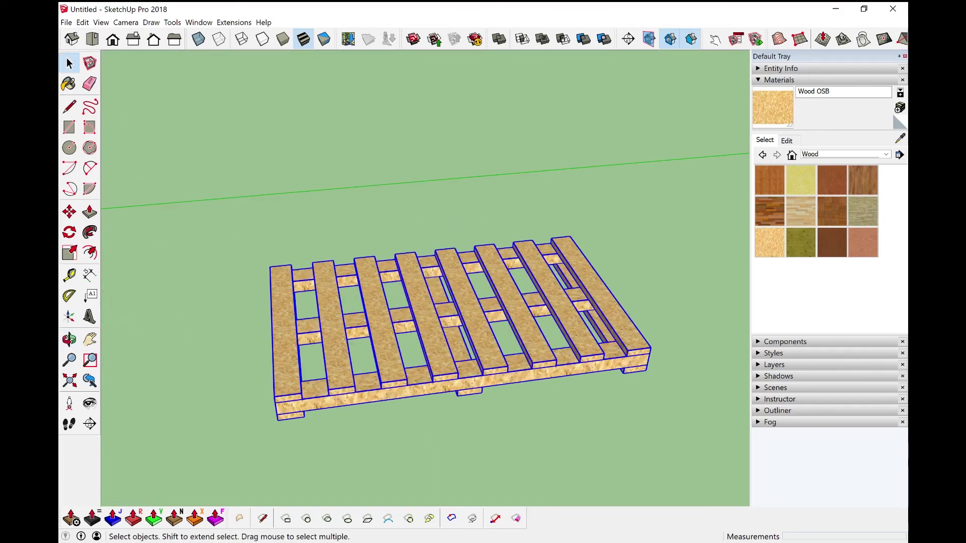
scroll(461, 333, "up", 1)
right_click(434, 158)
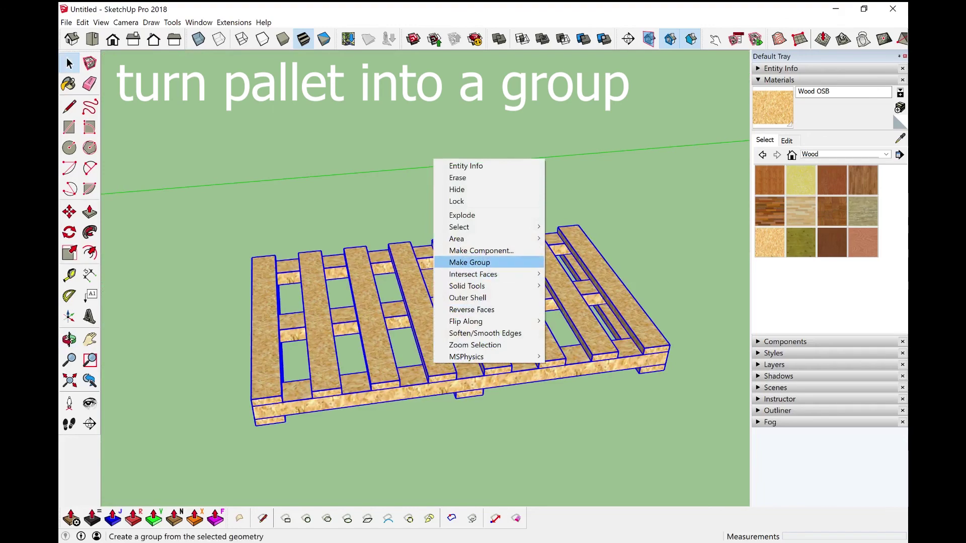
Apply Make Group to the selected pallet, then orbit to inspect the grouped model.
left_click(470, 262)
mouse_move(469, 262)
middle_mouse_down()
mouse_move(453, 332)
mouse_move(438, 287)
mouse_move(437, 318)
mouse_move(393, 347)
middle_mouse_up()
scroll(393, 302, "down", 3)
mouse_move(538, 356)
middle_mouse_down()
mouse_move(410, 324)
mouse_move(385, 374)
middle_mouse_up()
scroll(377, 367, "up", 2)
scroll(377, 367, "up", 3)
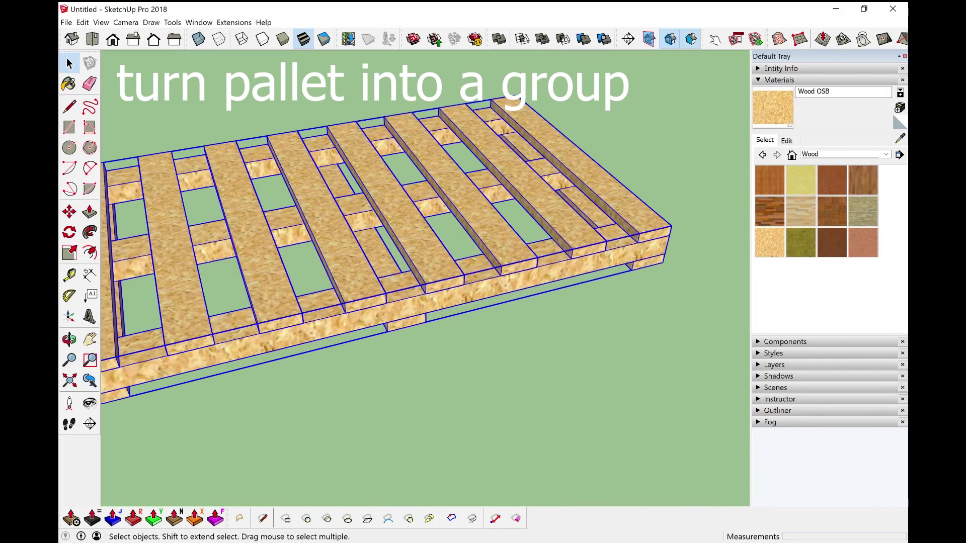
scroll(378, 367, "up", 1)
key("Escape")
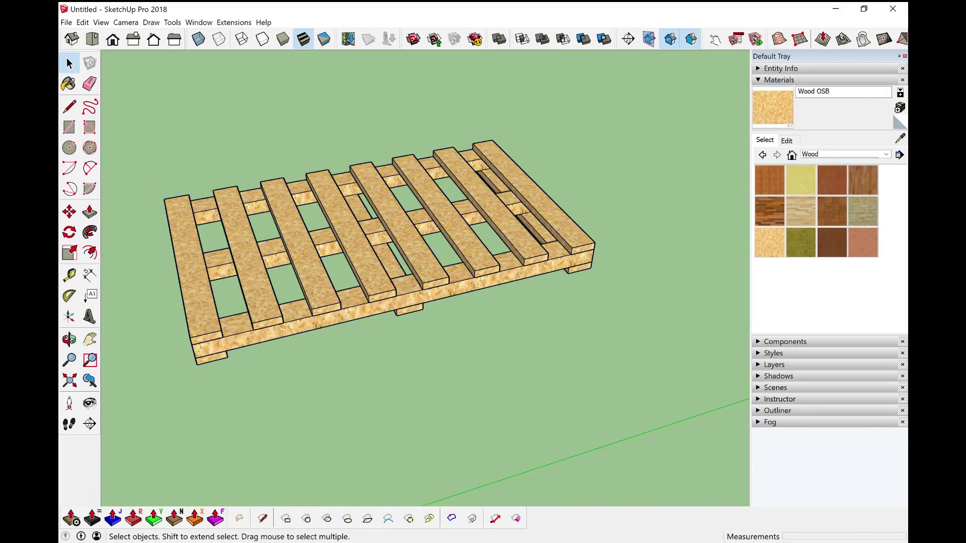